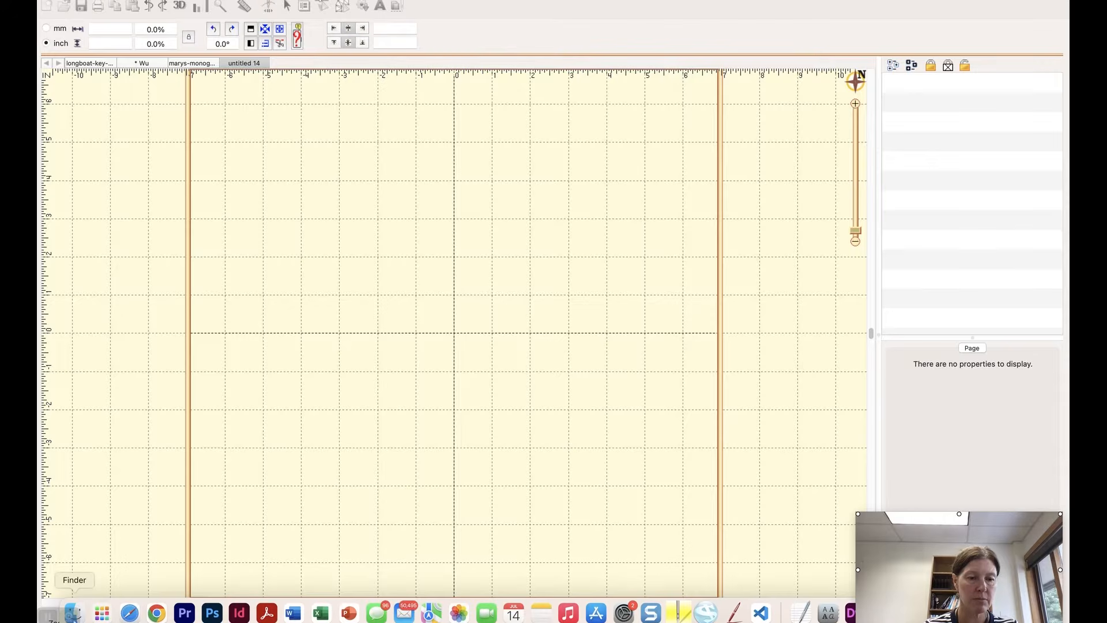
# Step: Switch to Finder, close the Downloads window to examine the baby's side-view photo, and switch back to Embrilliance
pyautogui.click(73, 611)
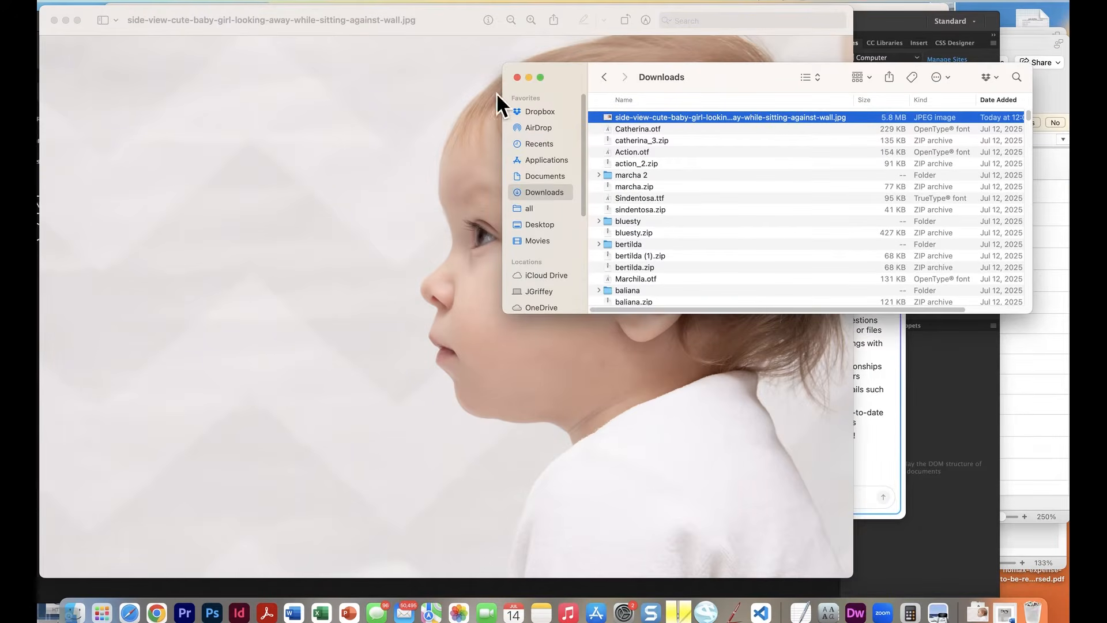
pyautogui.click(516, 77)
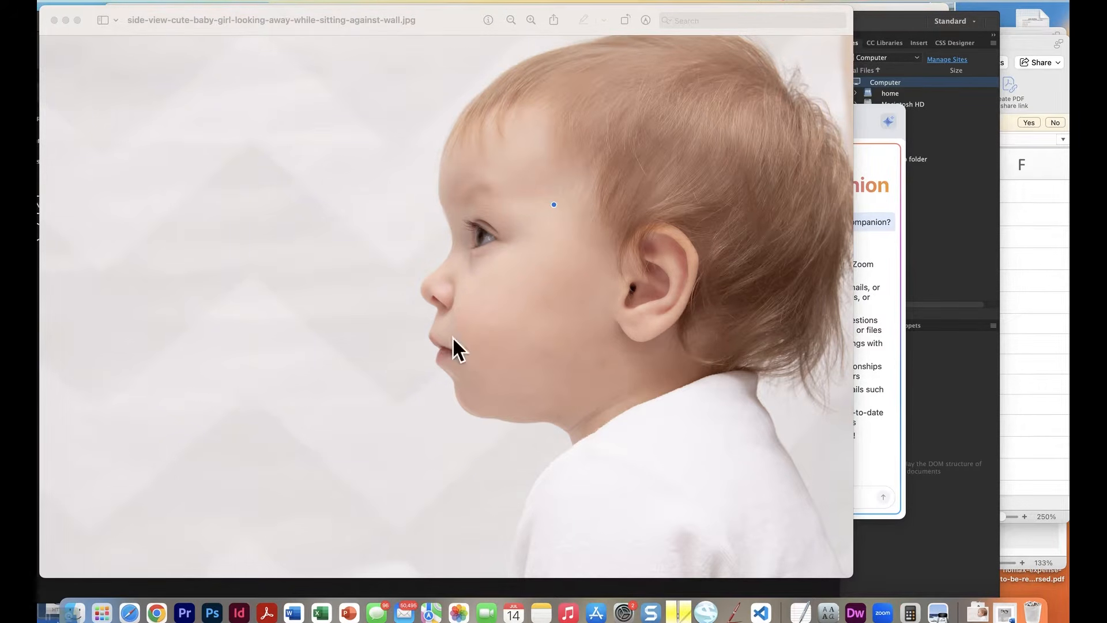
pyautogui.click(679, 611)
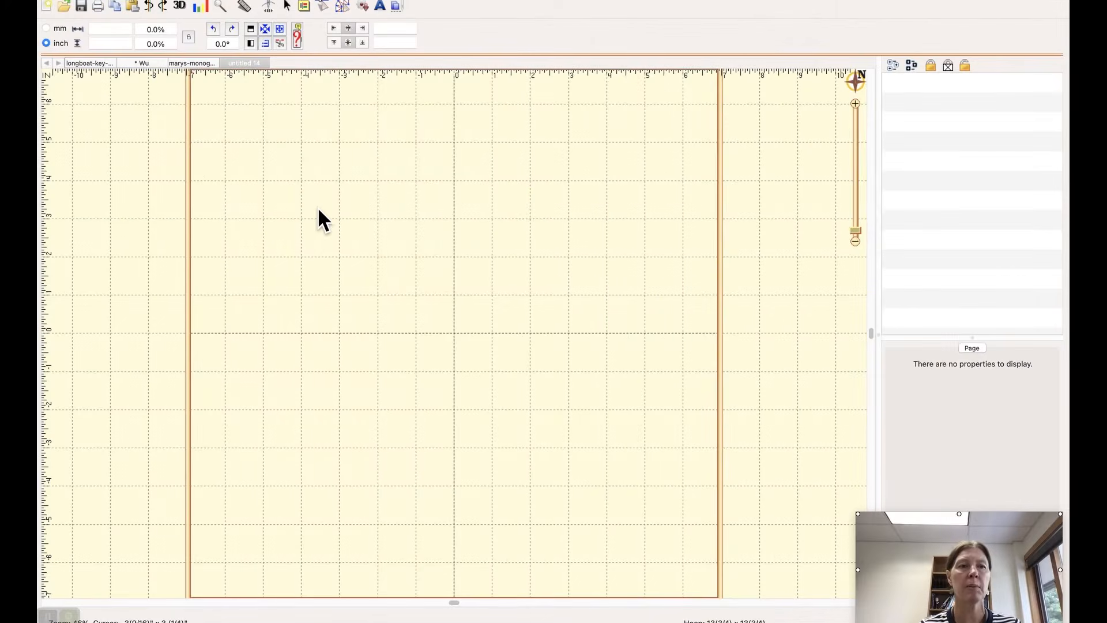
# Step: In Create mode, import side-view-cute-baby-girl-looking-away-while-sitting-against-wall.jpg from the Downloads folder as the background image
pyautogui.click(343, 5)
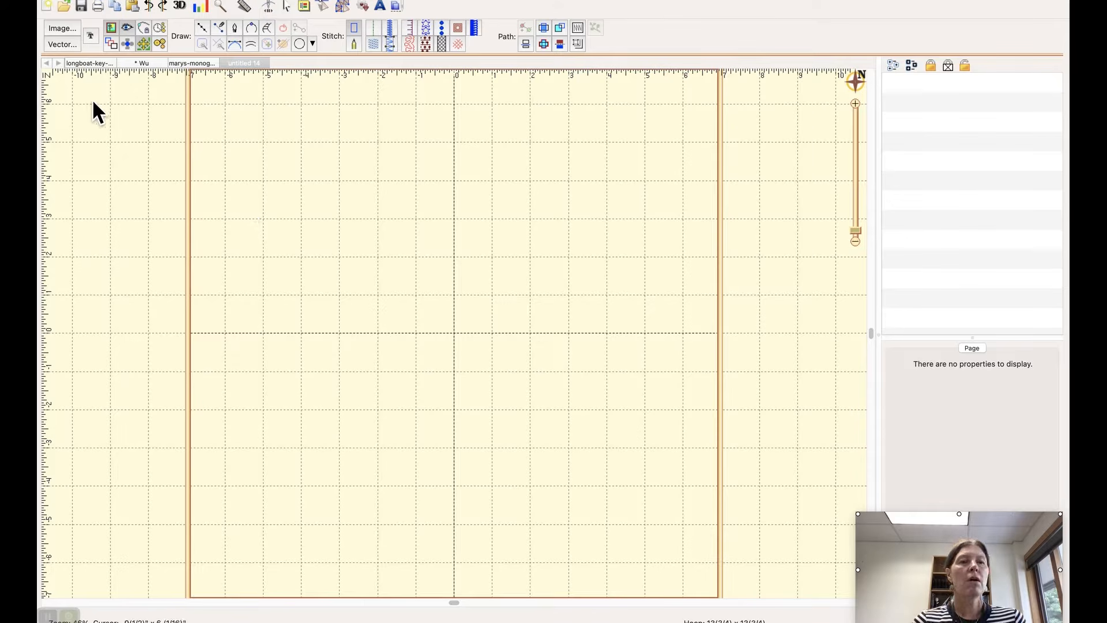
pyautogui.click(64, 29)
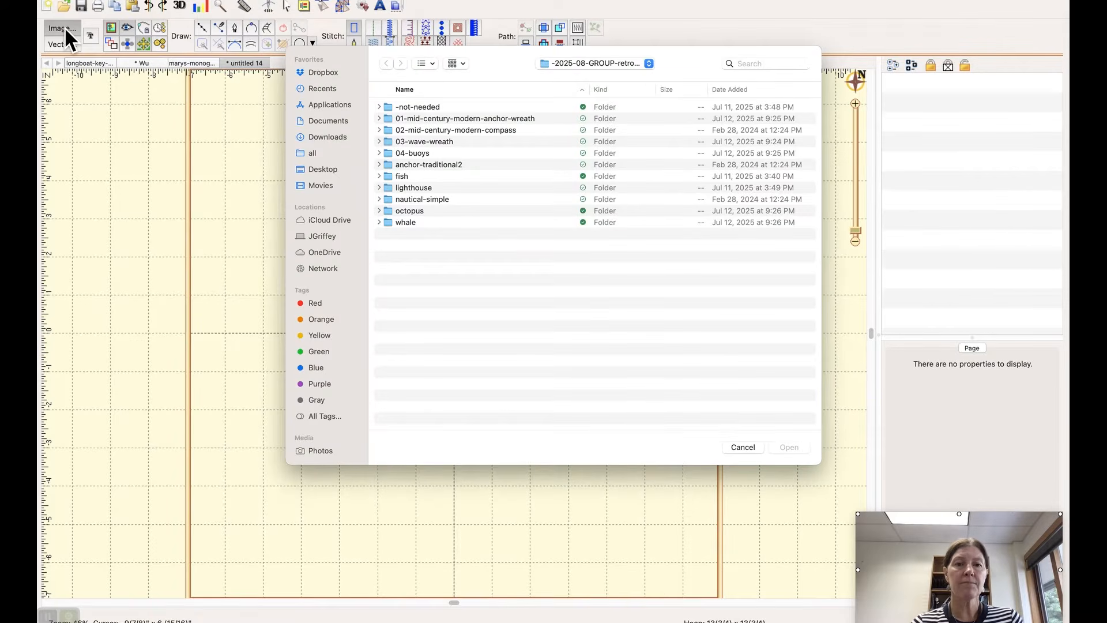
pyautogui.click(323, 139)
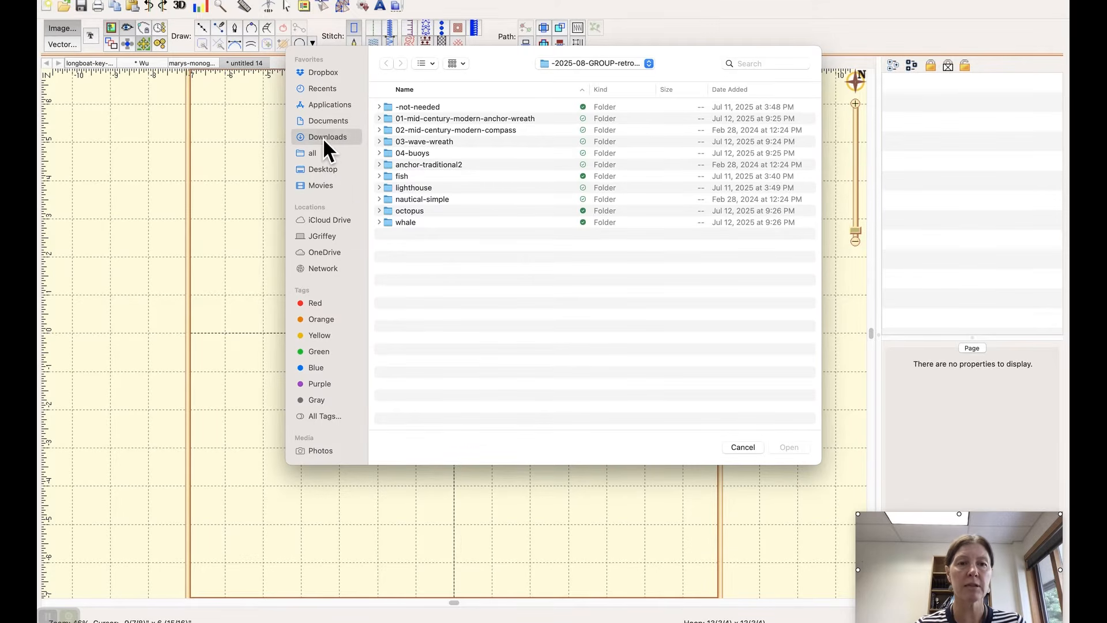
pyautogui.click(762, 88)
pyautogui.doubleClick(554, 105)
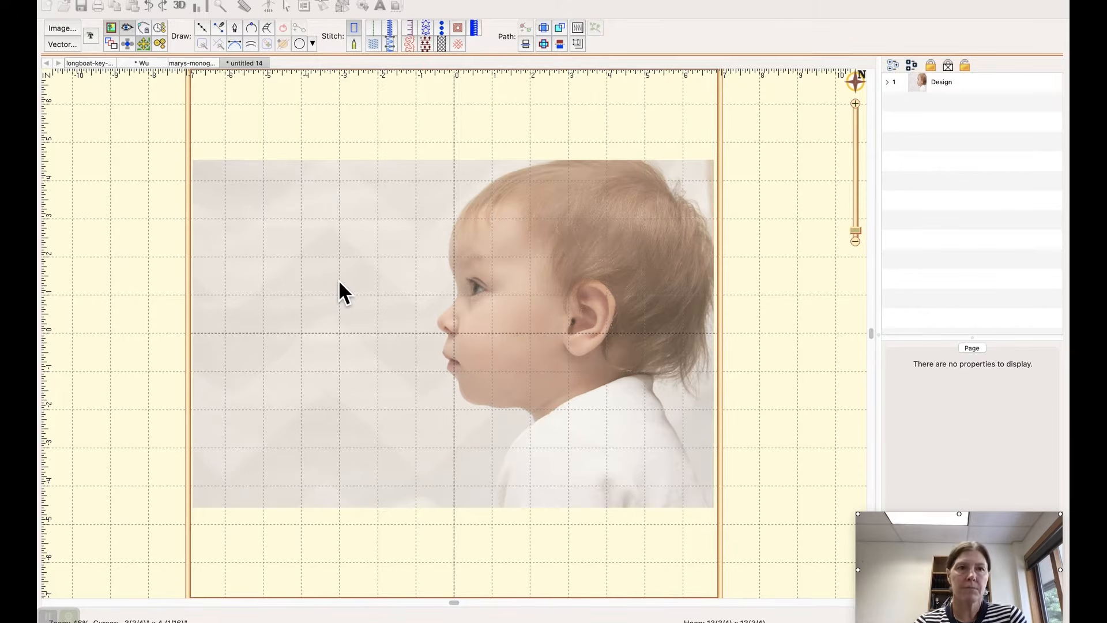
# Step: Scale the photo down to about 78%, roughly 10 11/16 by 7 1/8 inches, and move it near the centre of the hoop
pyautogui.click(242, 208)
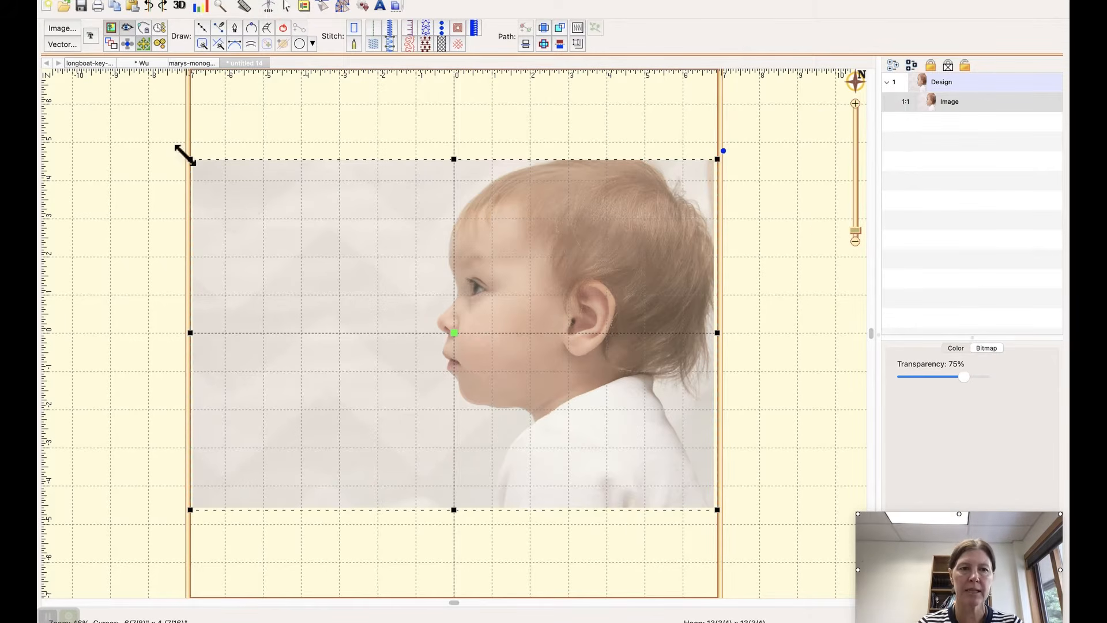
pyautogui.moveTo(185, 152); pyautogui.dragTo(297, 255)
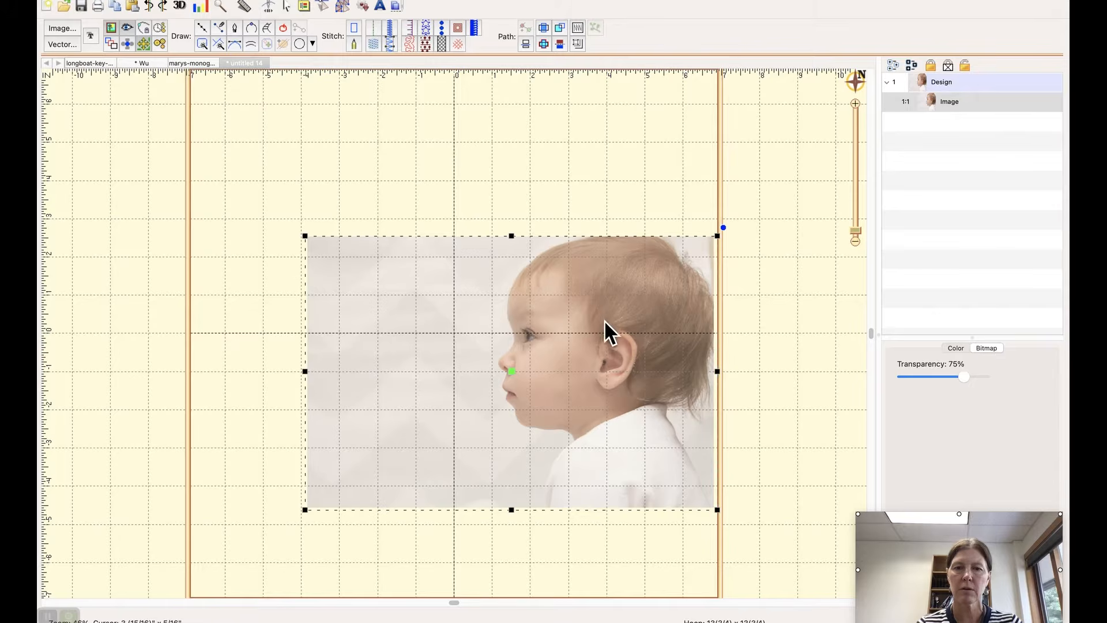
pyautogui.moveTo(508, 381); pyautogui.dragTo(427, 329)
pyautogui.click(419, 325)
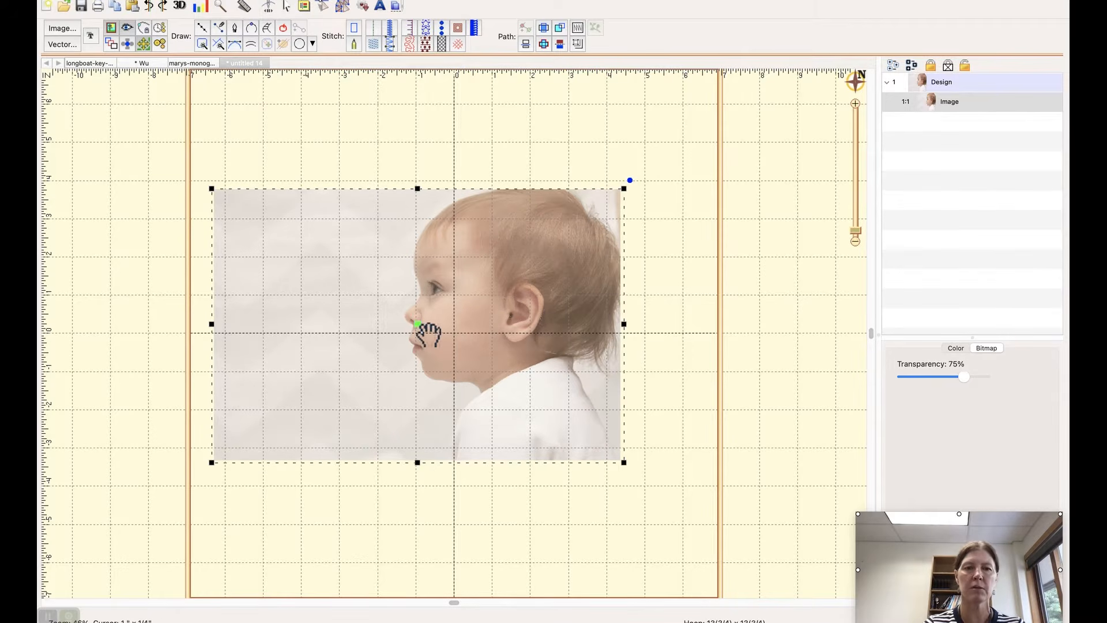
# Step: Try mirroring the photo horizontally, and flip it back to face its original direction
pyautogui.click(343, 5)
pyautogui.click(250, 45)
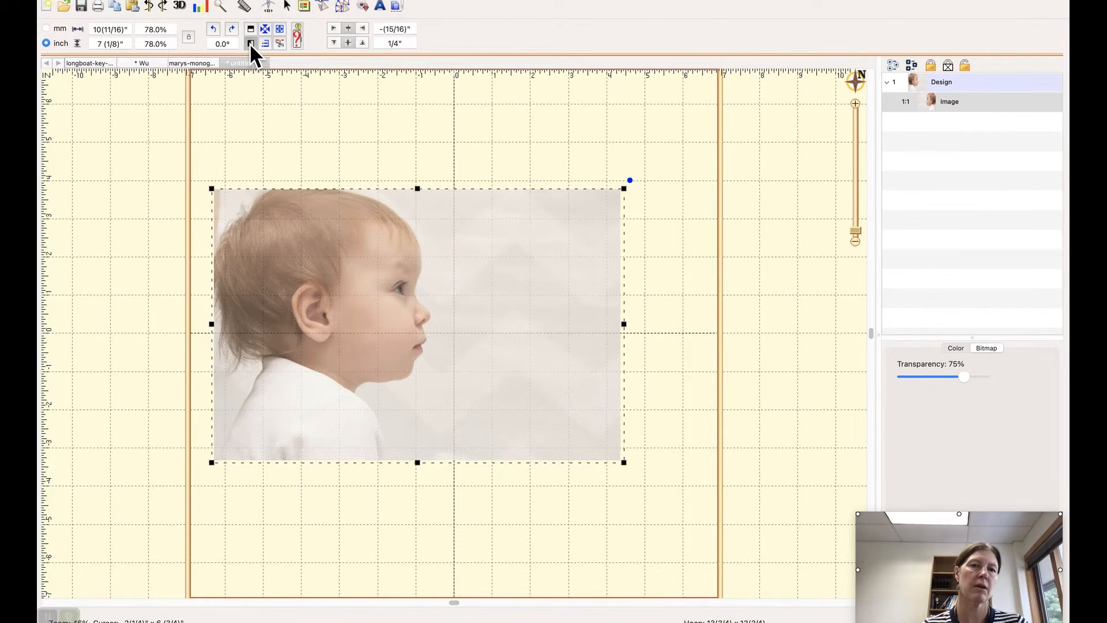
pyautogui.click(250, 43)
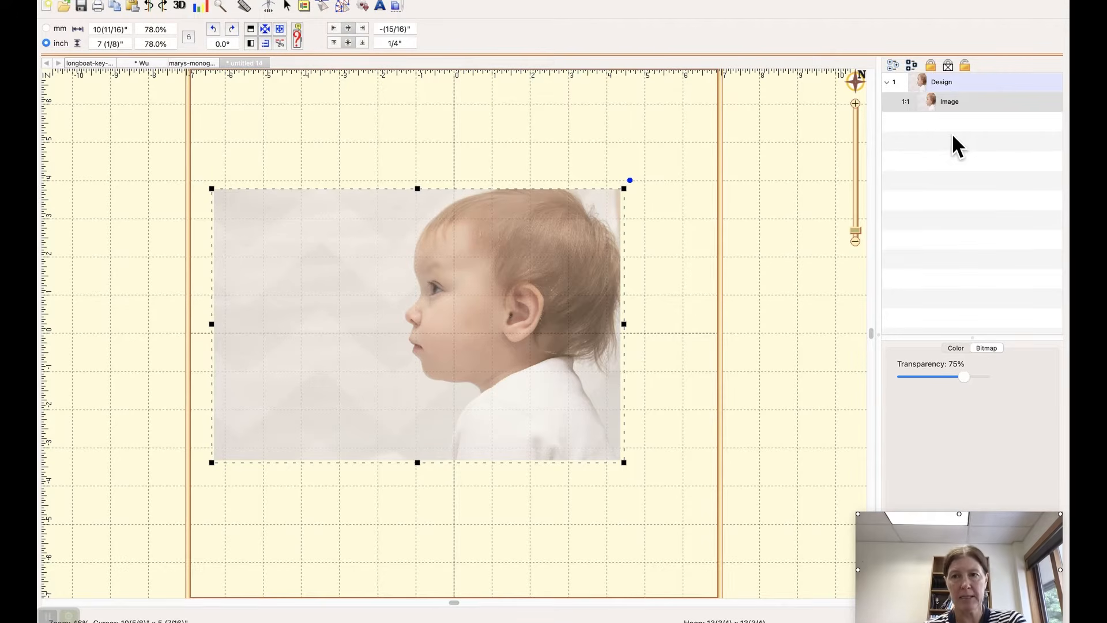
# Step: Lock the photo in the design and start drawing with points in Create mode over the baby's head
pyautogui.click(929, 66)
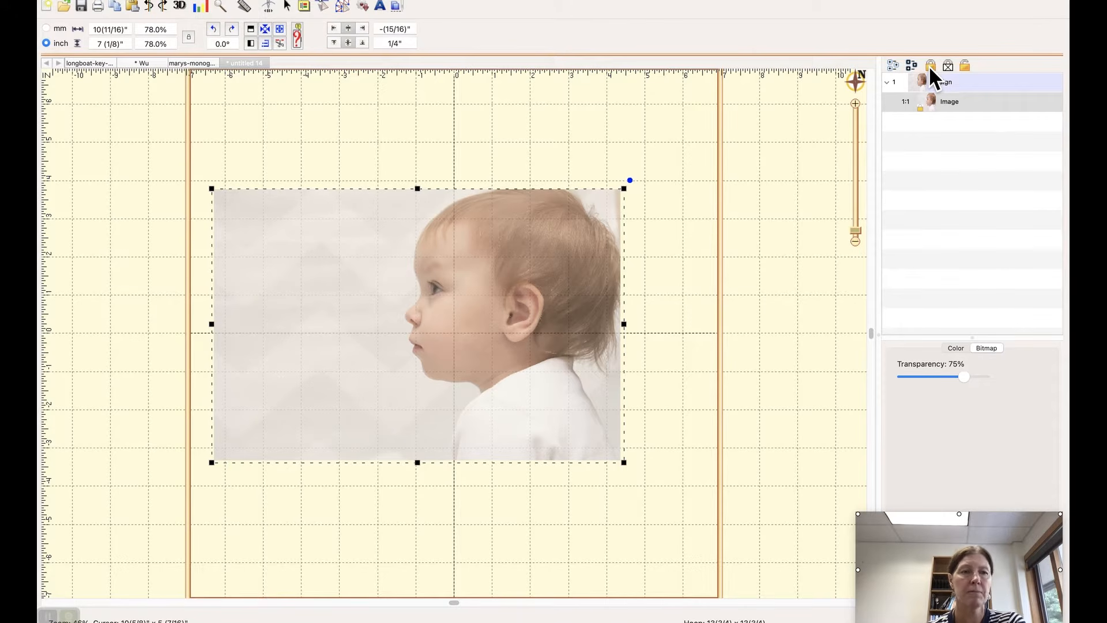
pyautogui.click(345, 5)
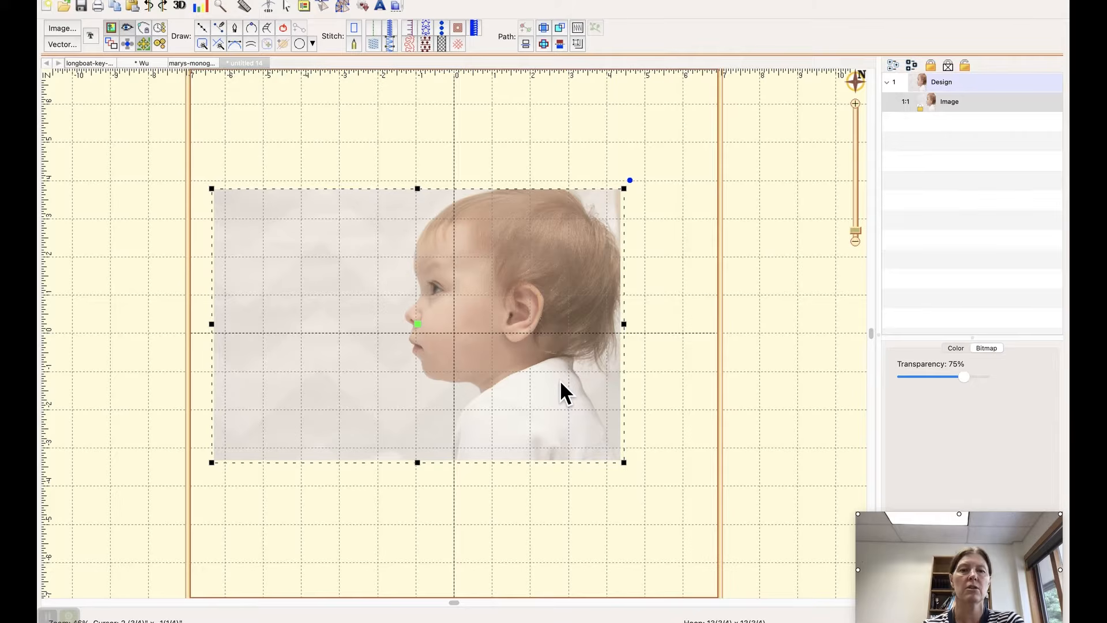
pyautogui.click(203, 27)
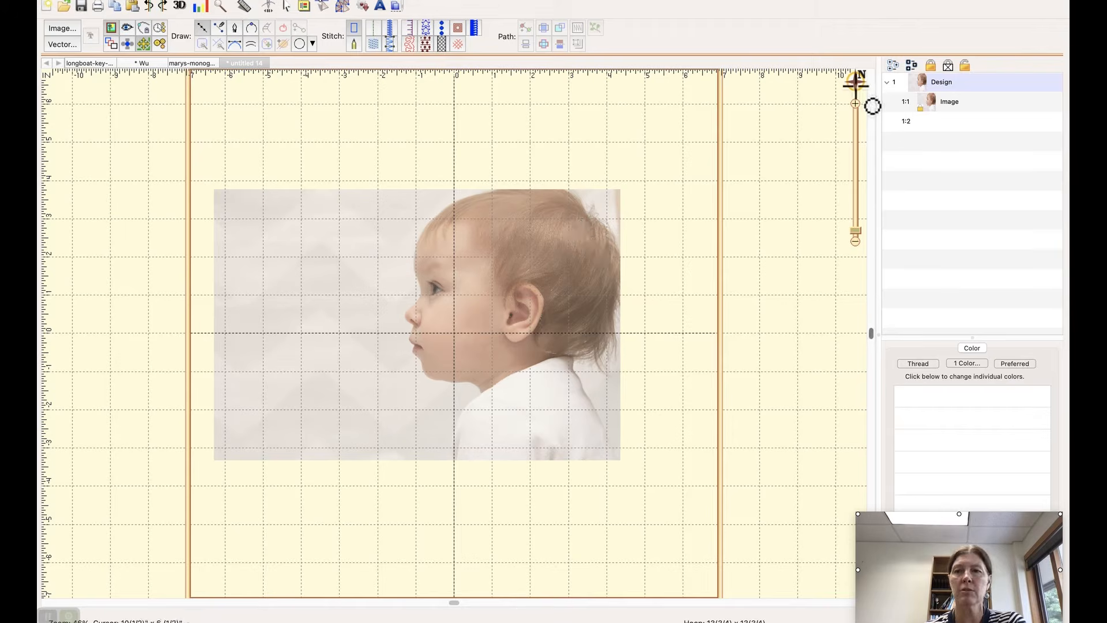
pyautogui.click(856, 103)
pyautogui.click(856, 102)
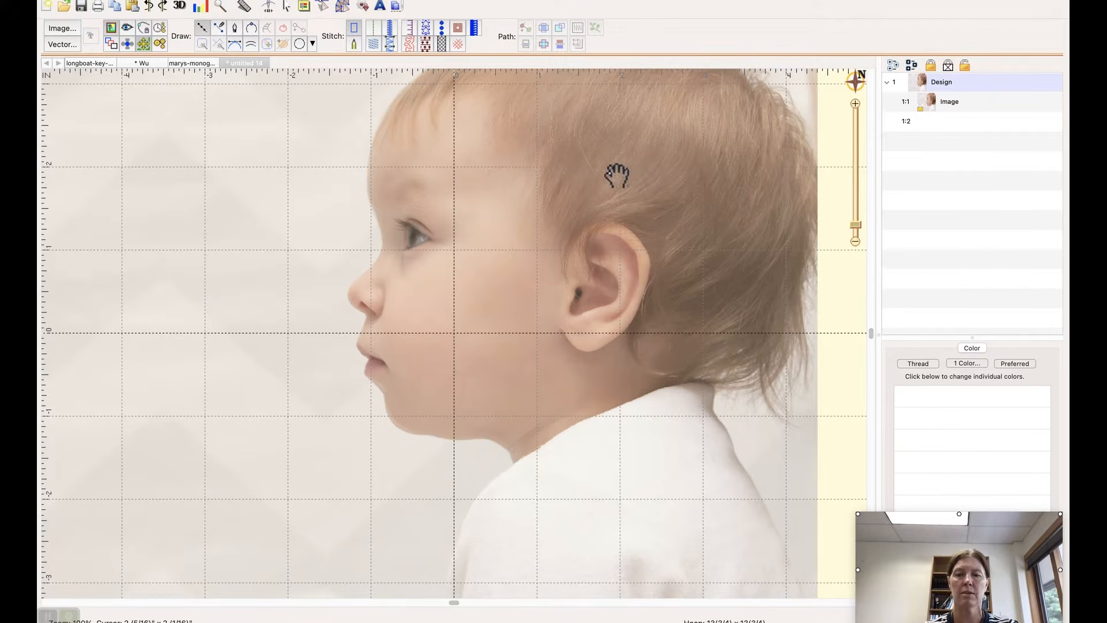
pyautogui.moveTo(616, 176); pyautogui.dragTo(556, 260)
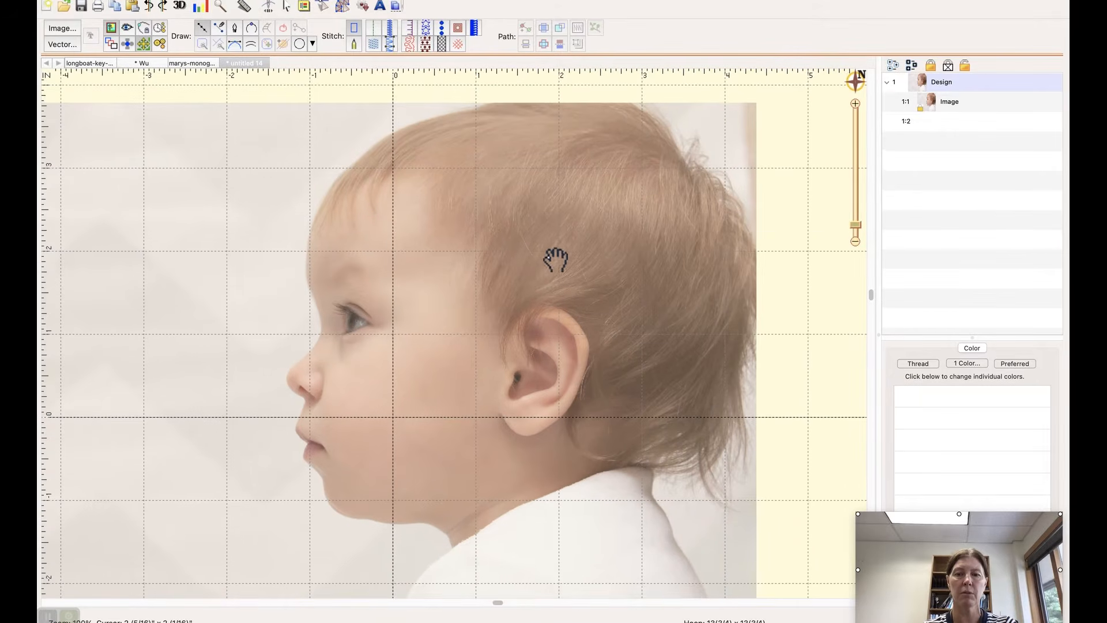
pyautogui.click(543, 247)
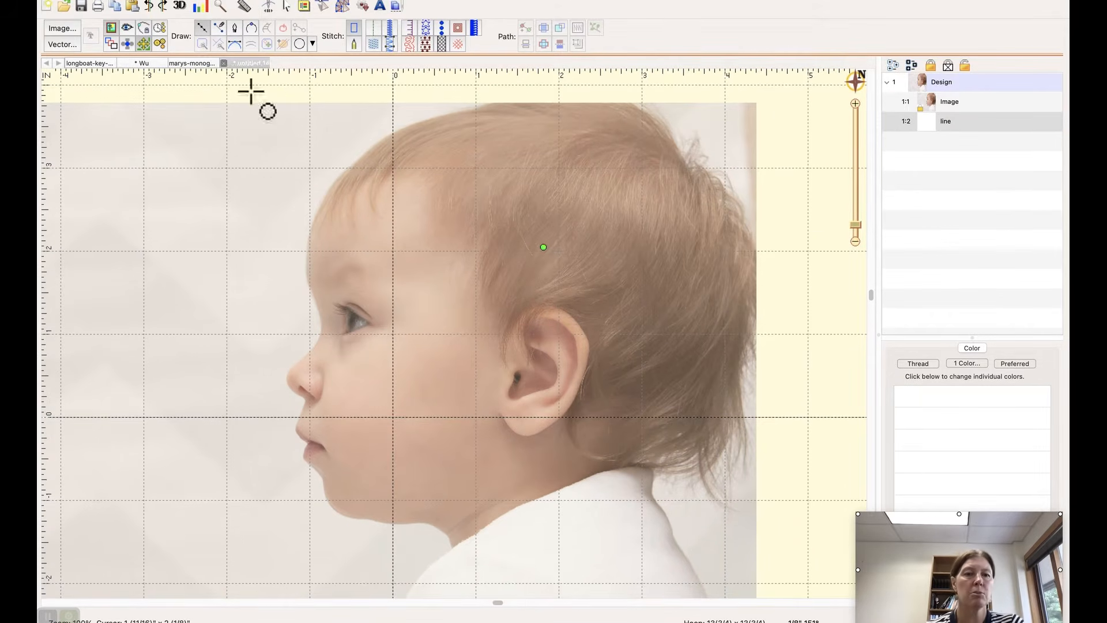
pyautogui.click(434, 119)
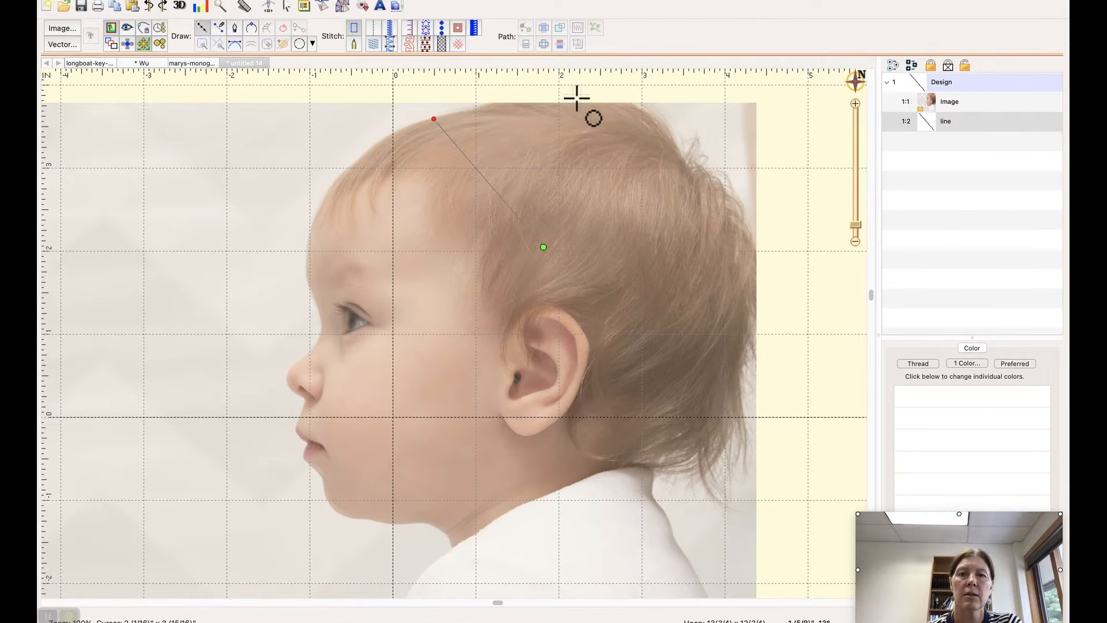
pyautogui.press('Escape')
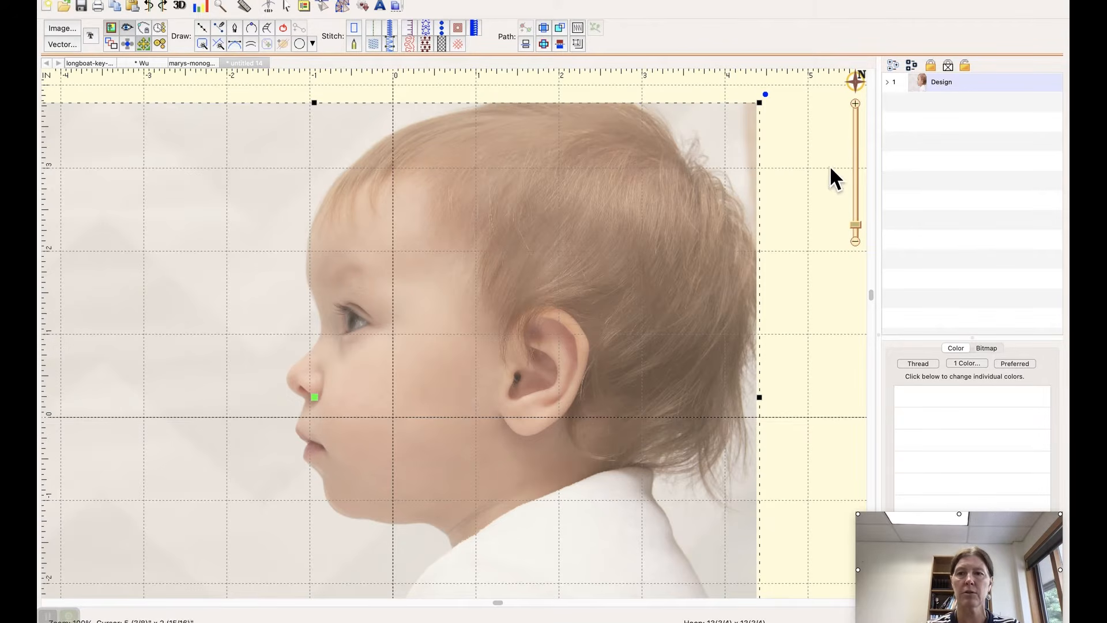
pyautogui.click(802, 154)
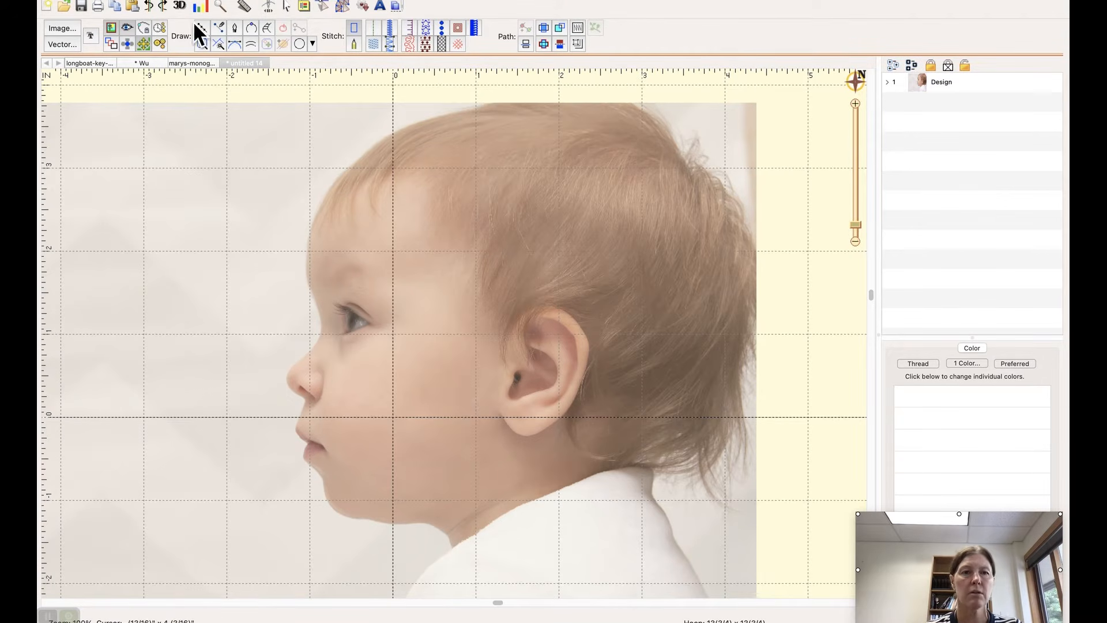
# Step: Start a new outline at the top of the forehead and trace the crown and back of the head toward the nape
pyautogui.click(388, 33)
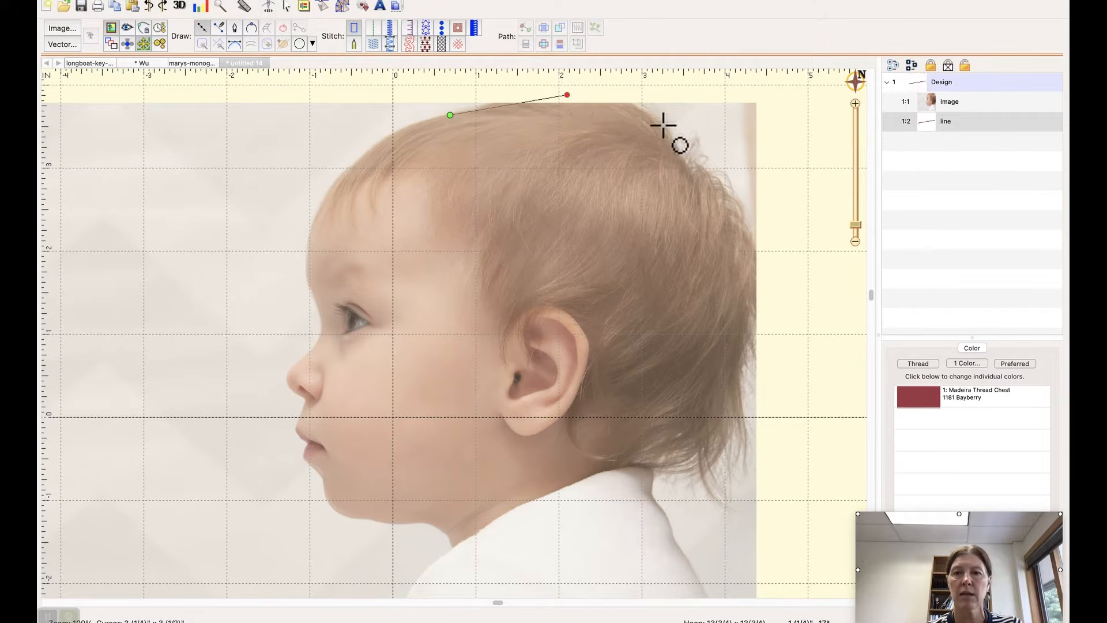
pyautogui.click(695, 165)
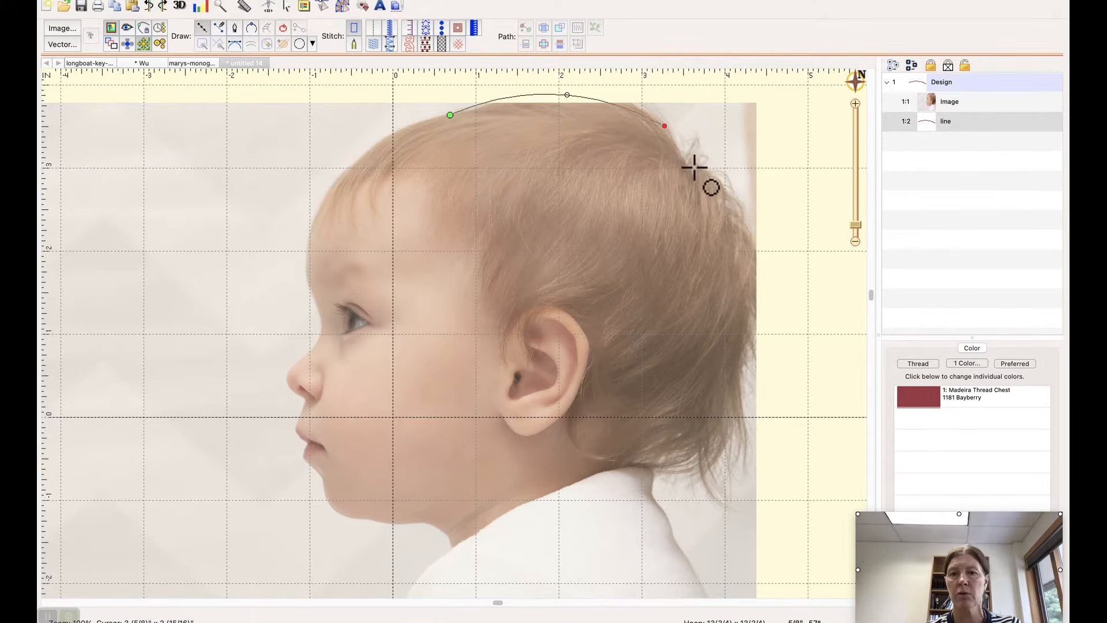
pyautogui.click(752, 225)
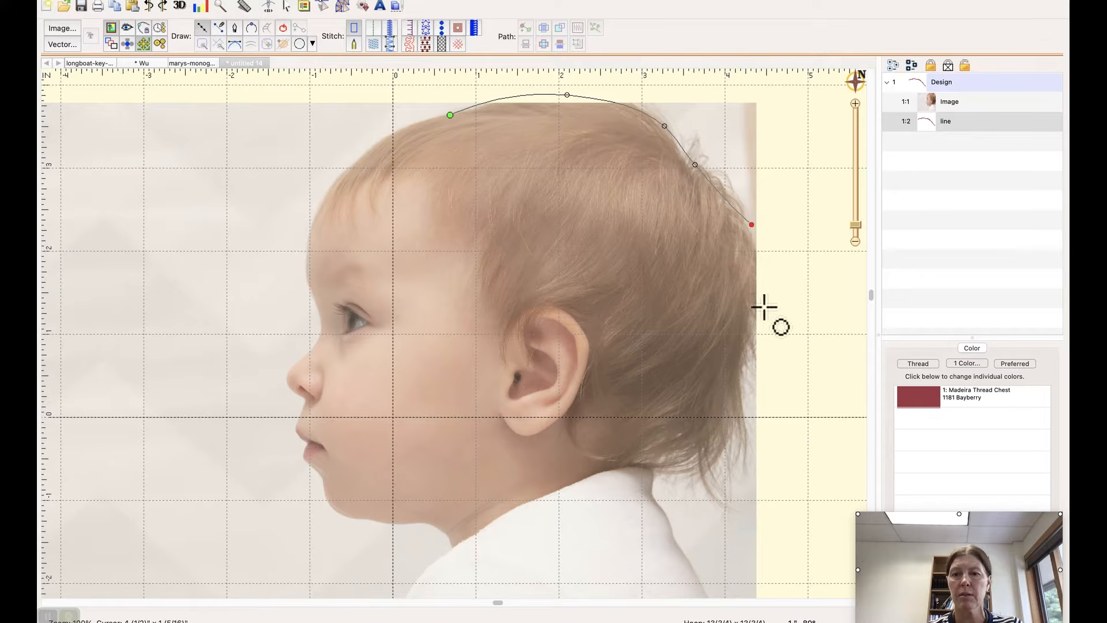
pyautogui.click(766, 308)
pyautogui.click(744, 373)
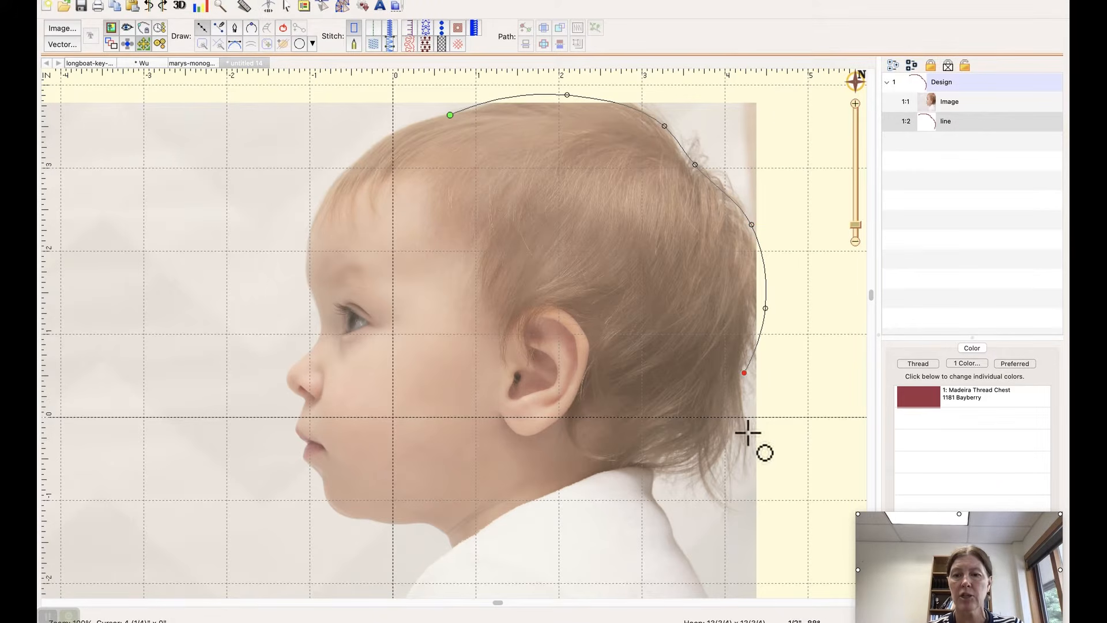
pyautogui.click(750, 439)
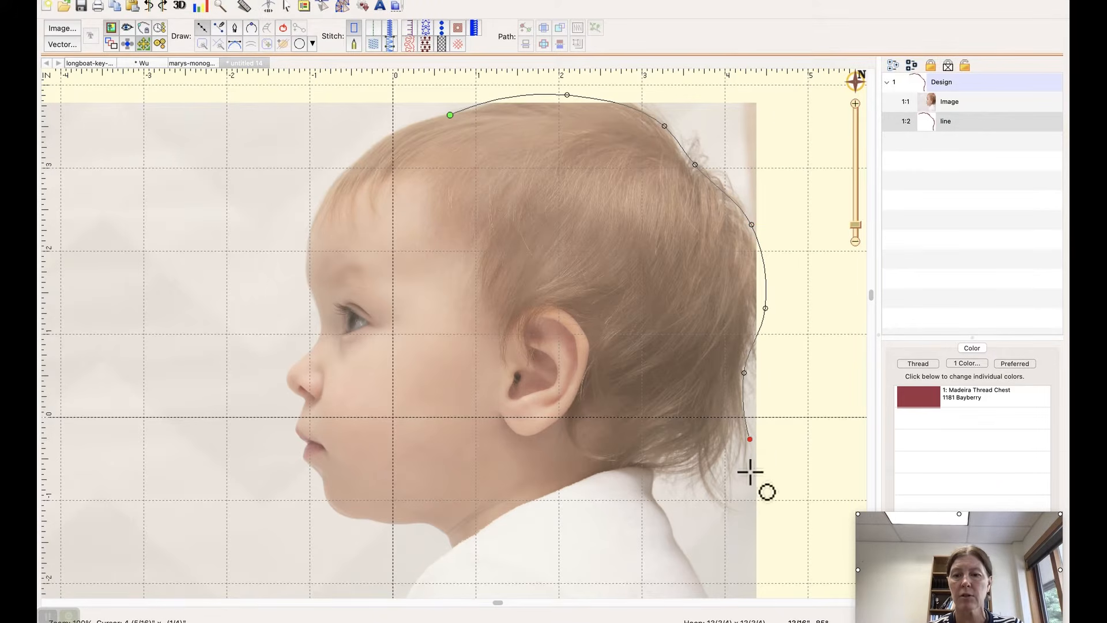
# Step: Continue the outline around the loose wisps of hair at the nape to the edge of the shirt collar
pyautogui.click(738, 447)
pyautogui.click(728, 471)
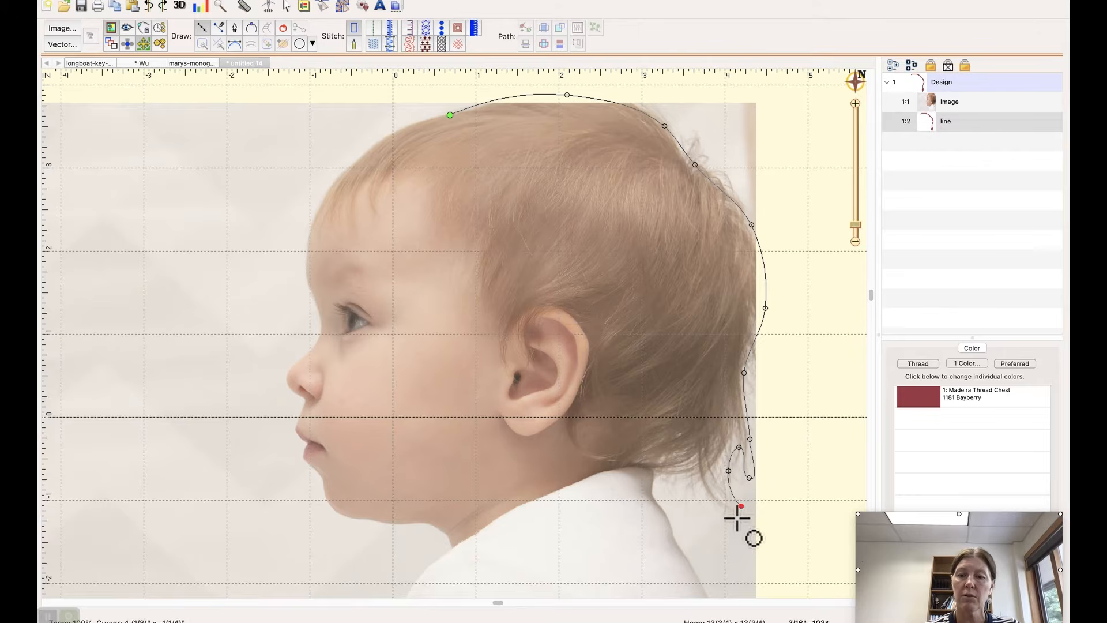
pyautogui.click(736, 518)
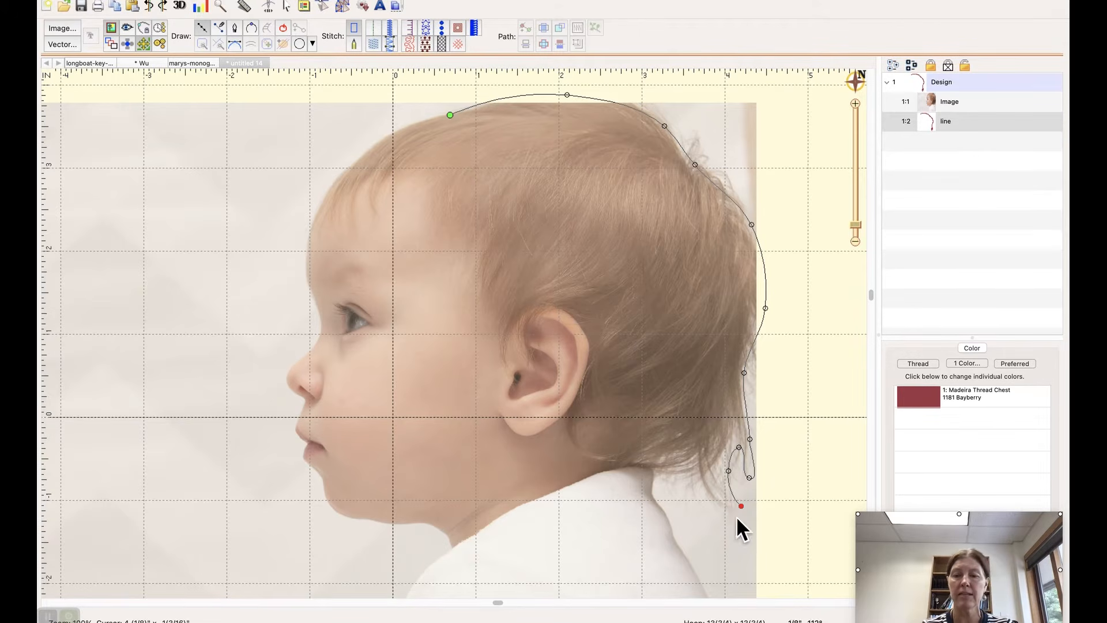
pyautogui.click(699, 471)
pyautogui.click(672, 478)
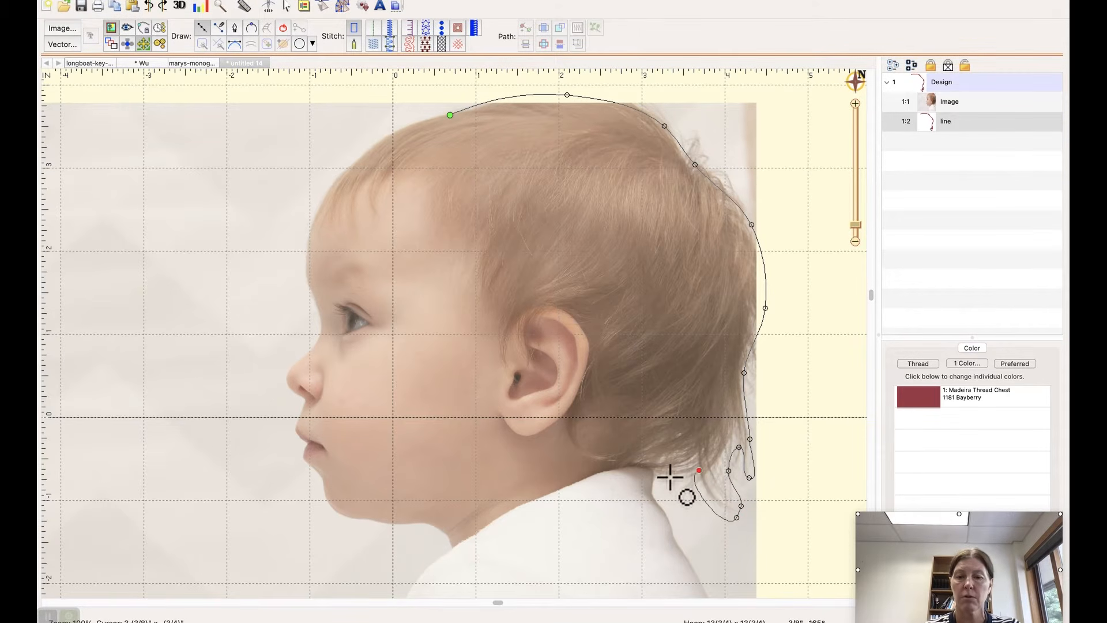
pyautogui.click(653, 475)
# Step: Extend the outline down over the shirt and in a curved neckline across to the front of the throat
pyautogui.click(641, 506)
pyautogui.click(648, 536)
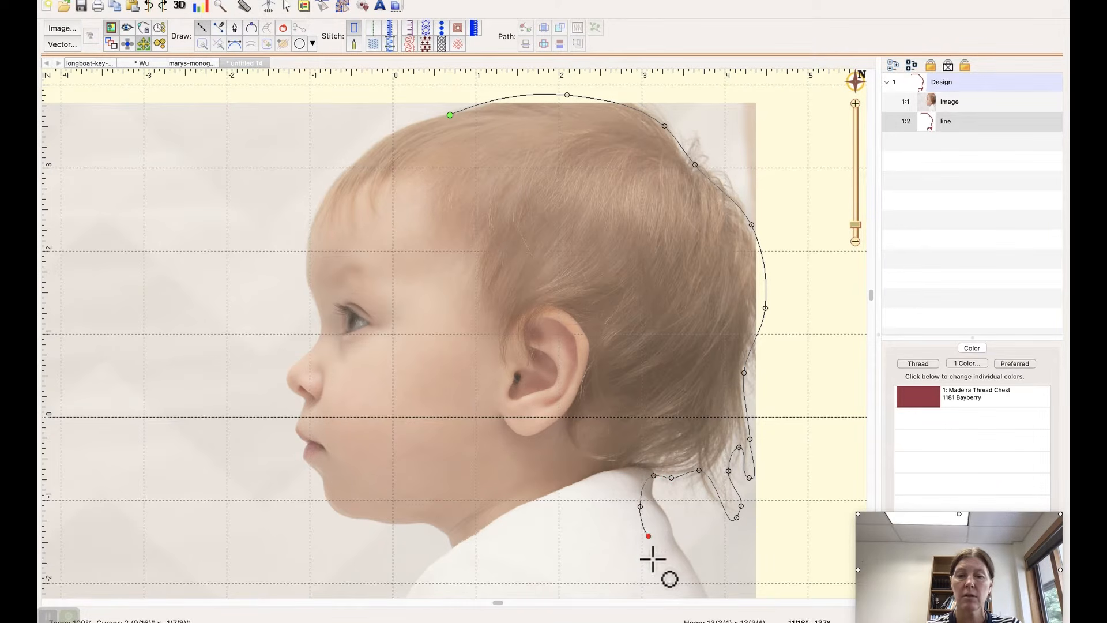
pyautogui.click(455, 559)
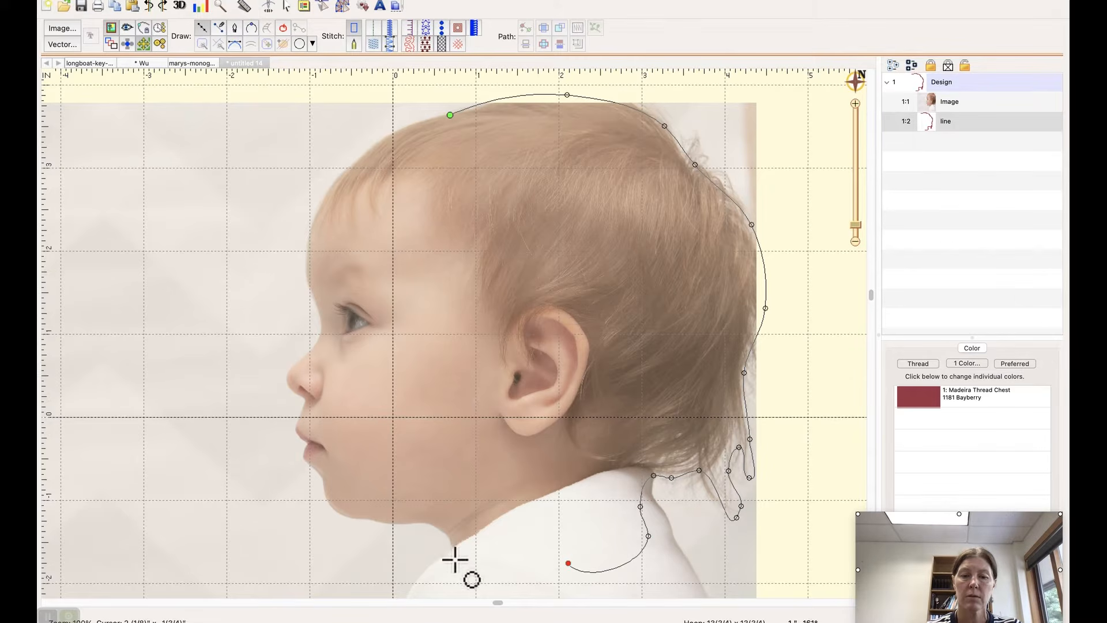
pyautogui.click(446, 534)
# Step: Continue the outline from the throat along the underside of the jaw and around the chin up to the lower lip
pyautogui.click(425, 525)
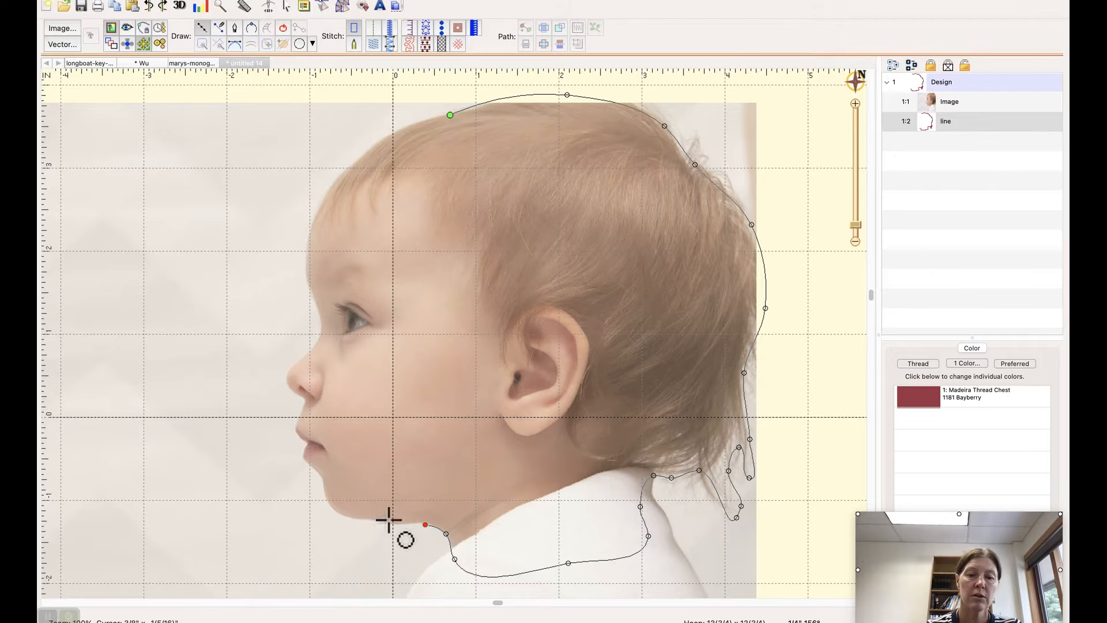
pyautogui.click(392, 525)
pyautogui.click(369, 519)
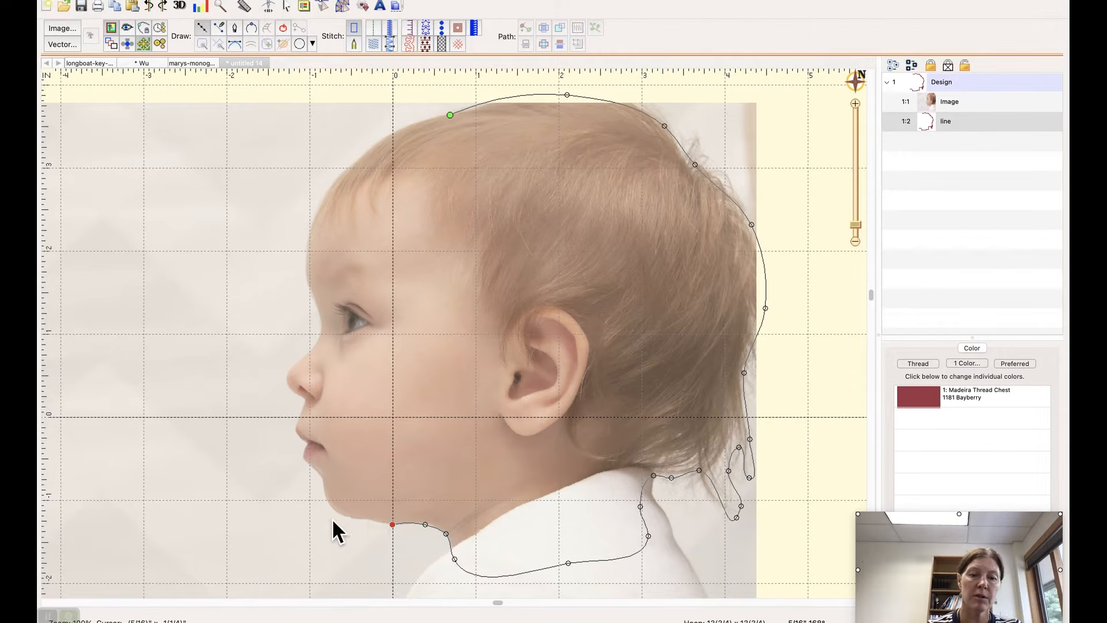
pyautogui.click(331, 509)
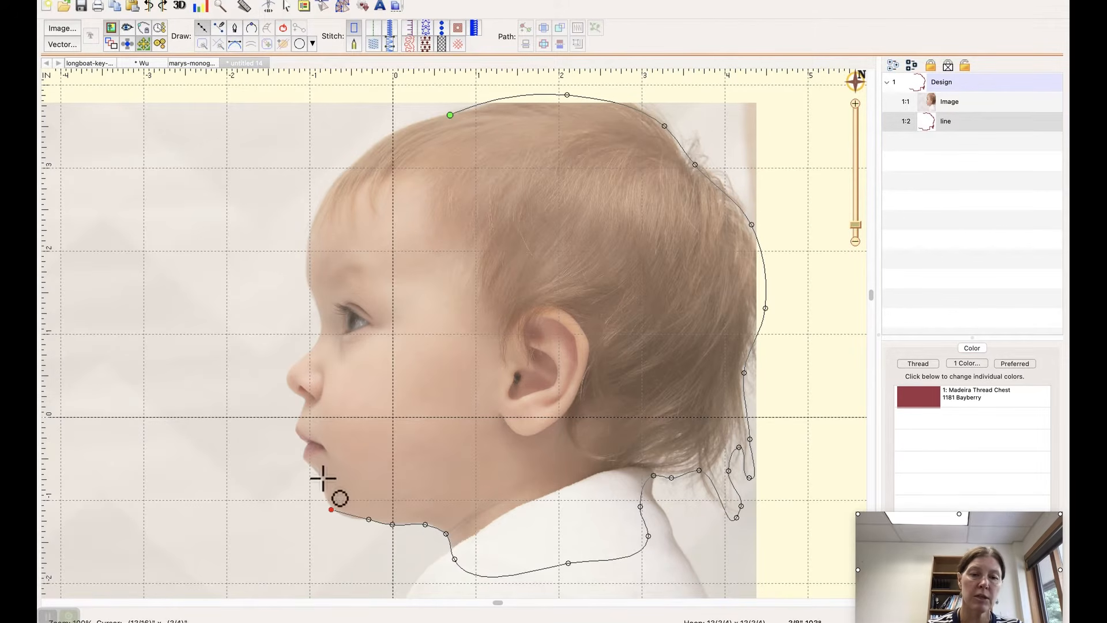
pyautogui.click(324, 478)
pyautogui.click(302, 458)
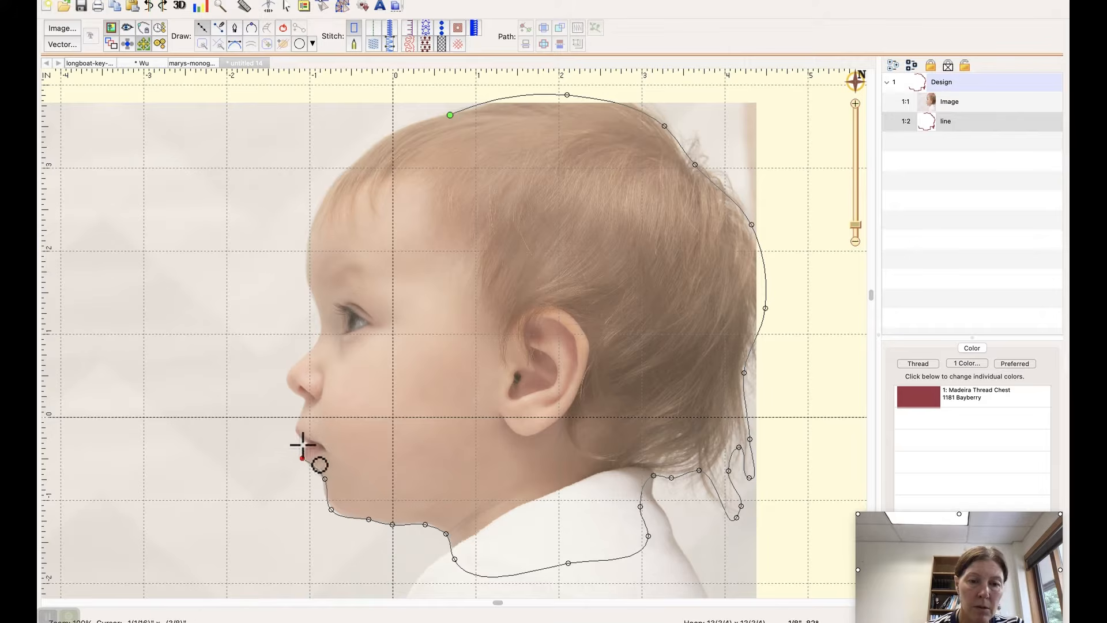
# Step: Trace the outline around the lips, the base of the nose and the nose tip up to the start of the bridge
pyautogui.click(308, 443)
pyautogui.click(294, 430)
pyautogui.click(306, 403)
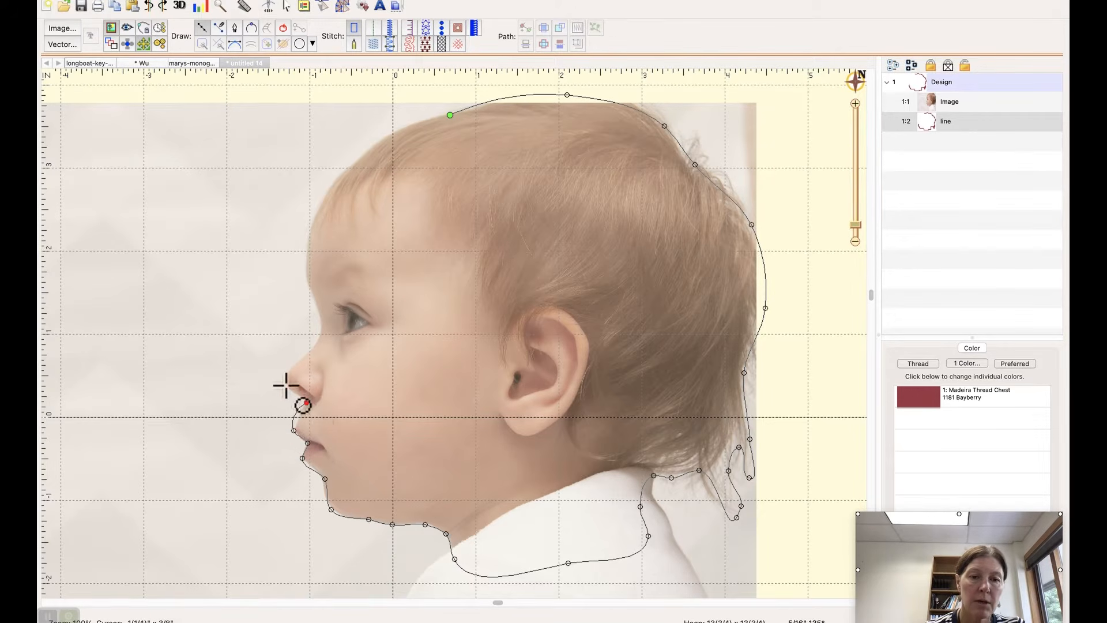
pyautogui.click(286, 386)
pyautogui.click(288, 372)
pyautogui.click(308, 353)
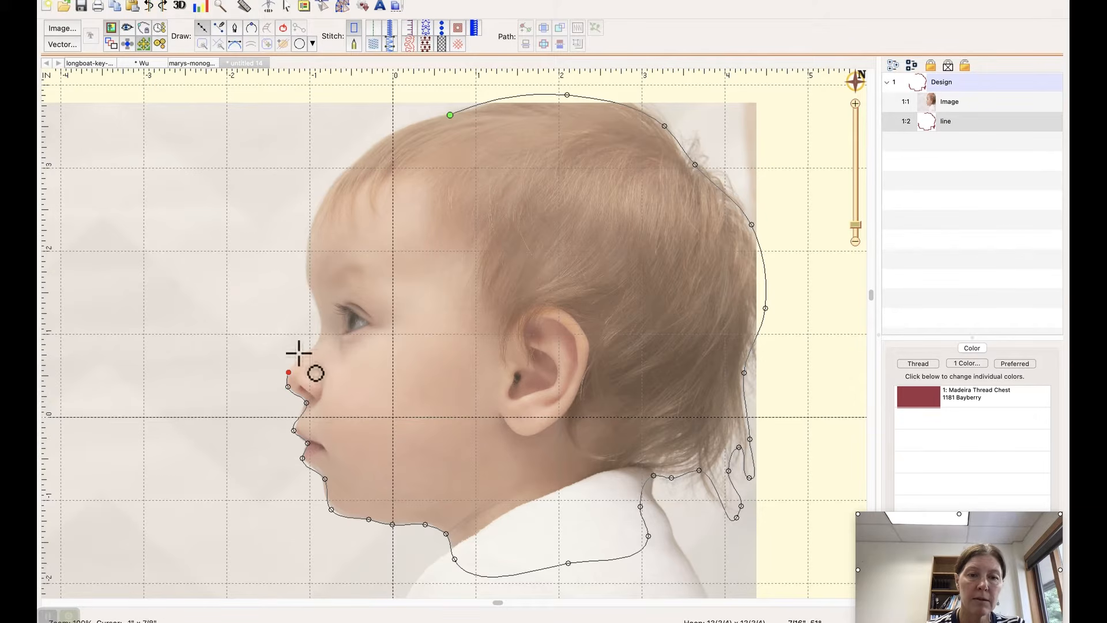
# Step: Extend the outline over the nose bridge, brow and forehead to the front hairline, and close the shape
pyautogui.click(323, 326)
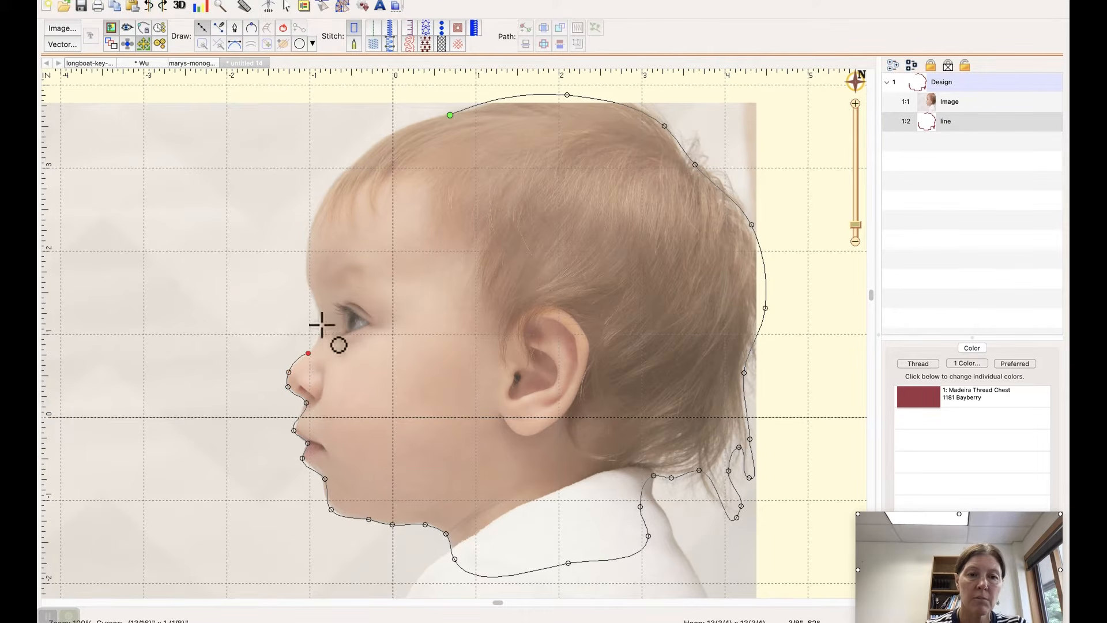
pyautogui.click(310, 284)
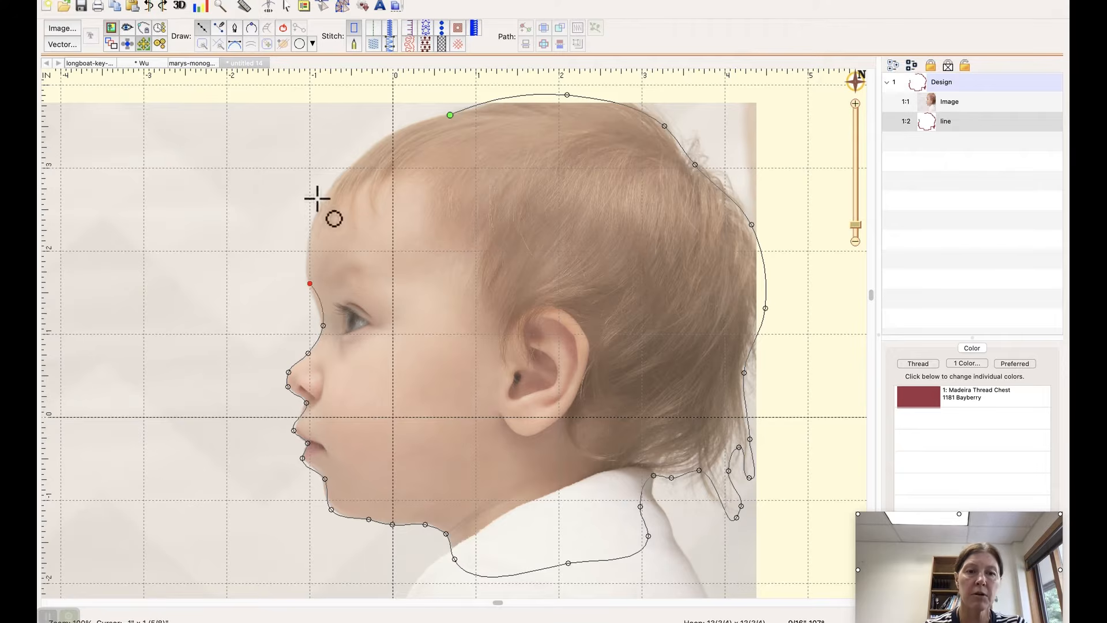
pyautogui.click(315, 220)
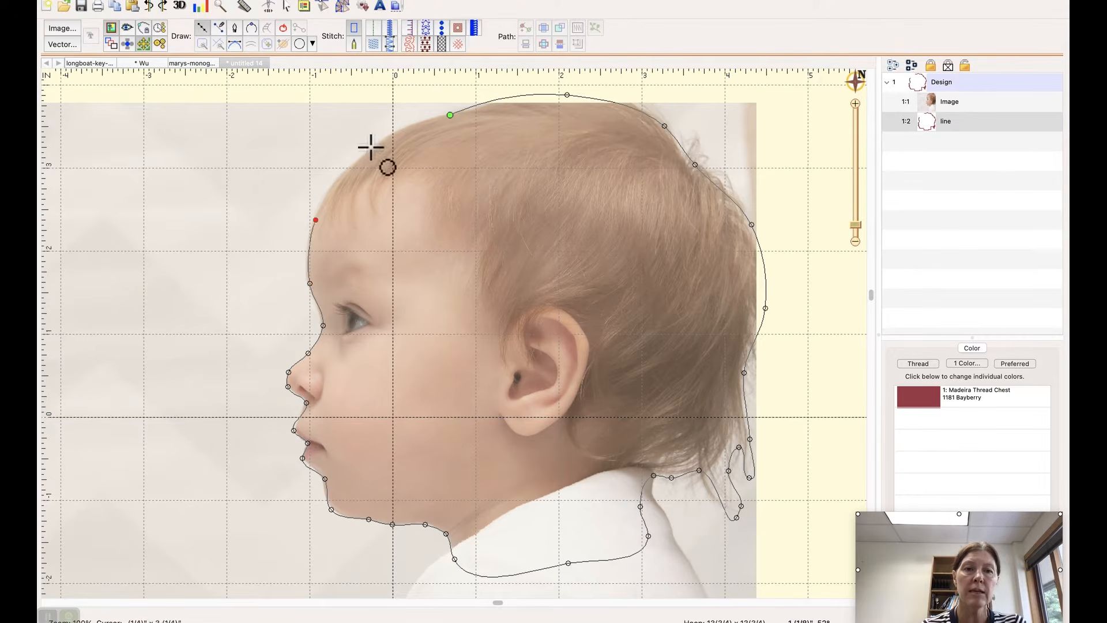
pyautogui.click(372, 148)
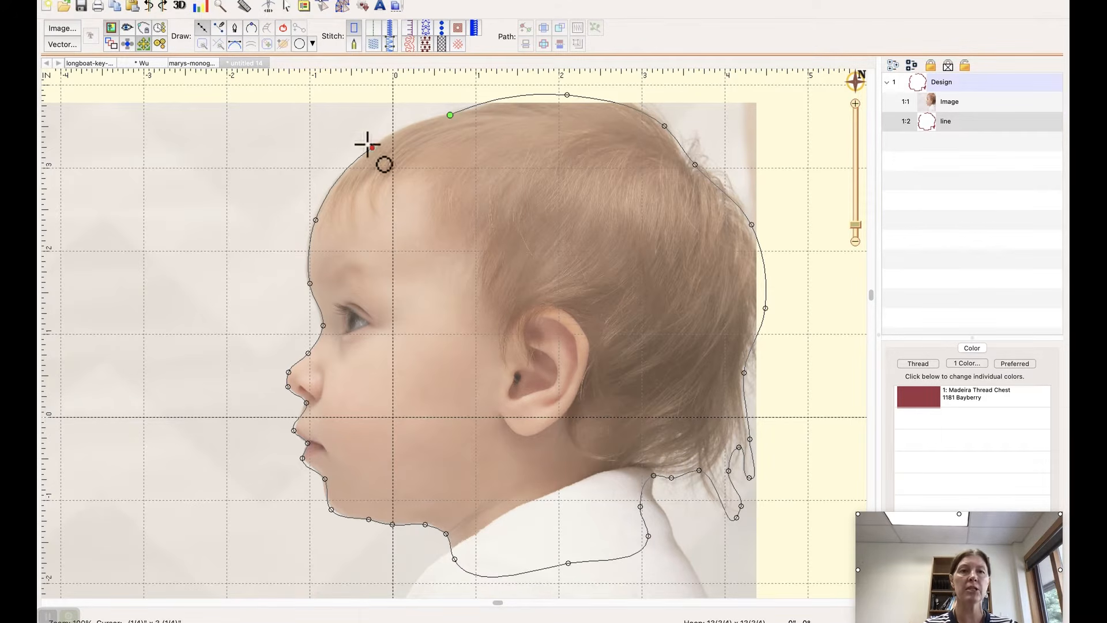
pyautogui.click(285, 29)
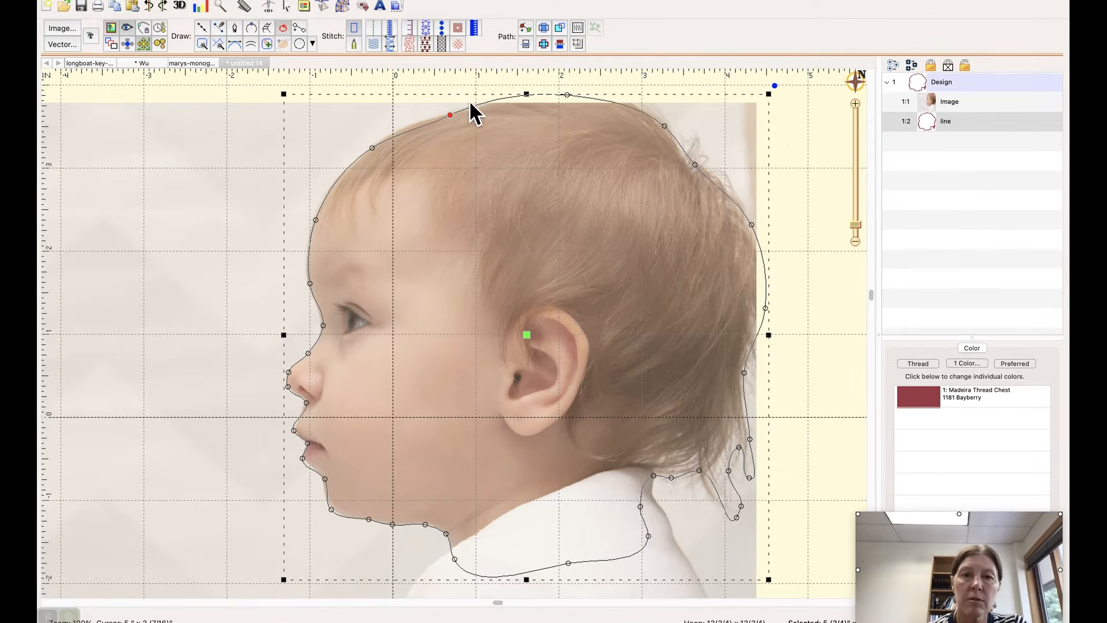
# Step: Adjust the outline's start point and the crown points so the curve follows the top of the head
pyautogui.click(449, 113)
pyautogui.click(450, 116)
pyautogui.moveTo(449, 116); pyautogui.dragTo(490, 97)
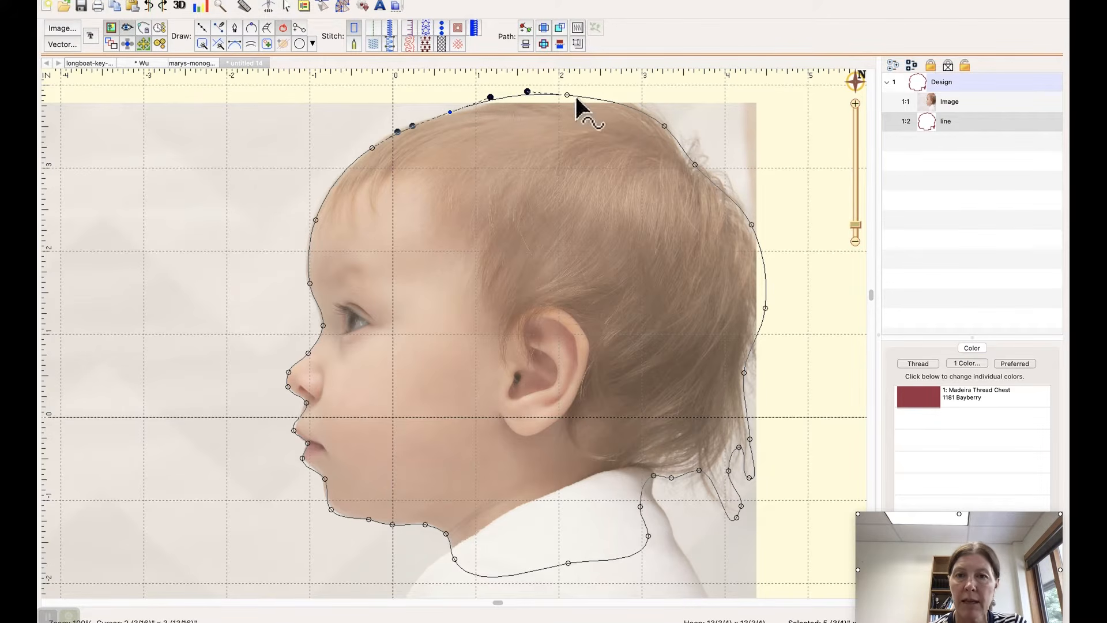
pyautogui.moveTo(568, 95); pyautogui.dragTo(570, 95)
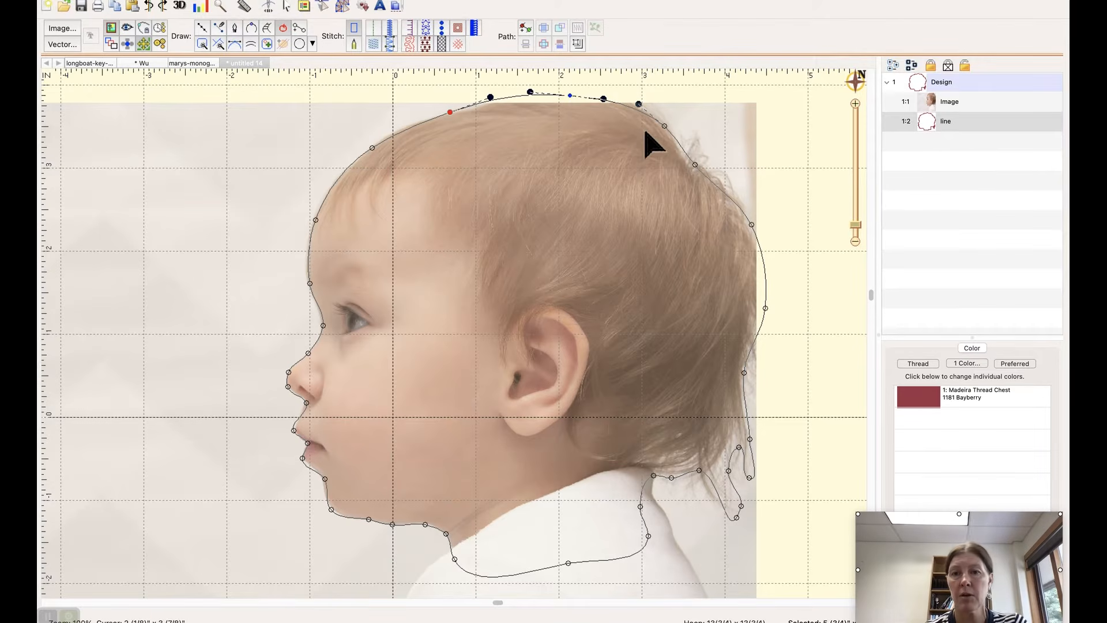
pyautogui.click(666, 125)
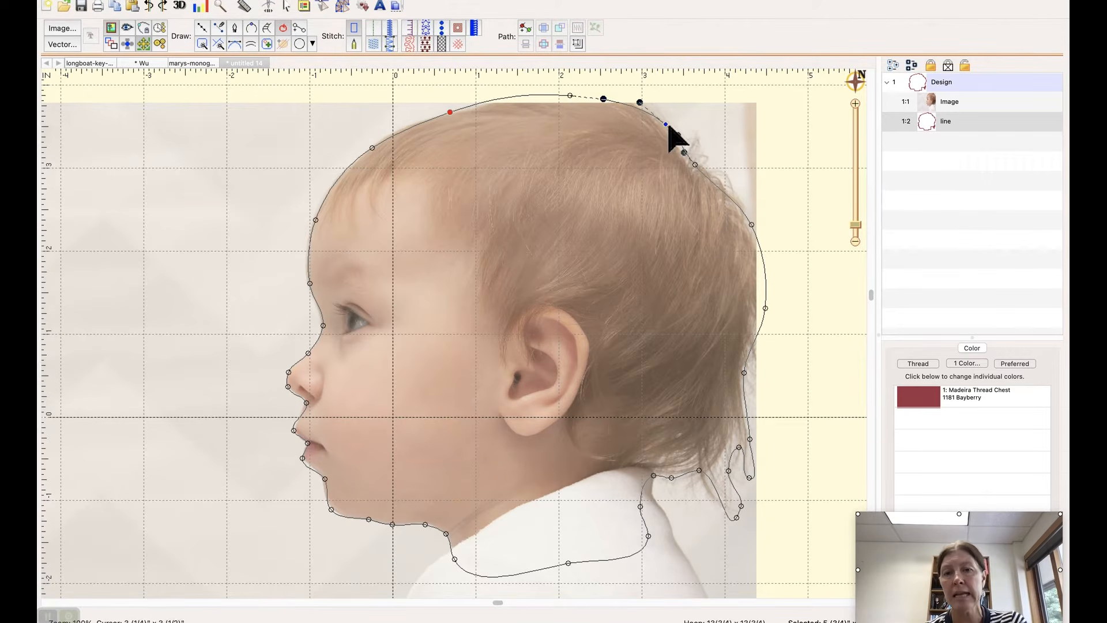
# Step: Pull the outline points along the back of the head inward to follow the hair edge more closely
pyautogui.click(765, 308)
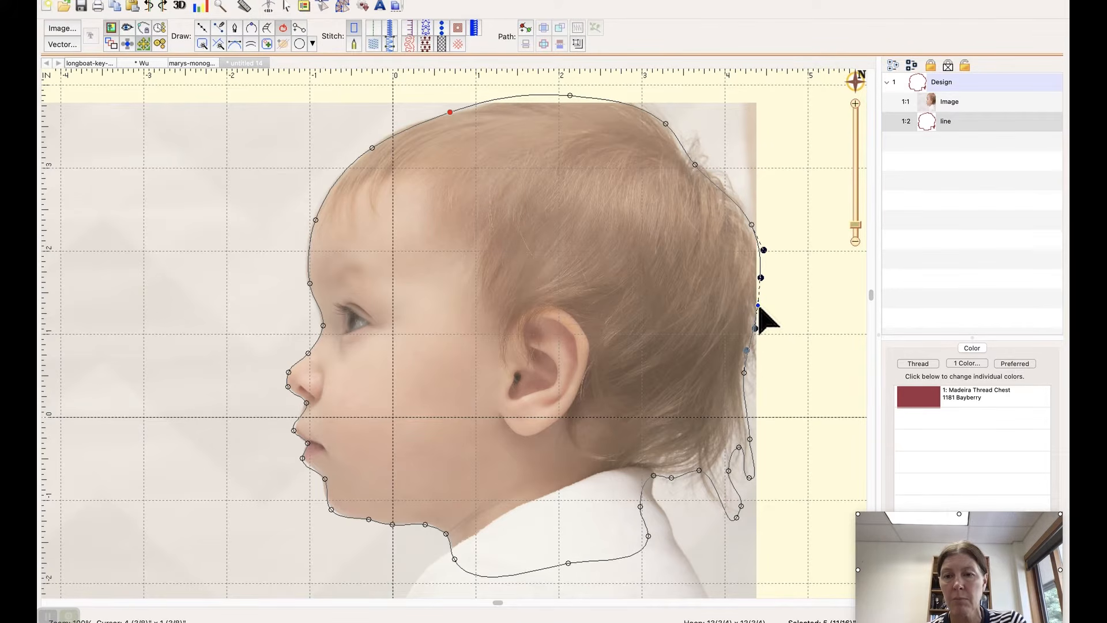
pyautogui.moveTo(763, 307); pyautogui.dragTo(759, 304)
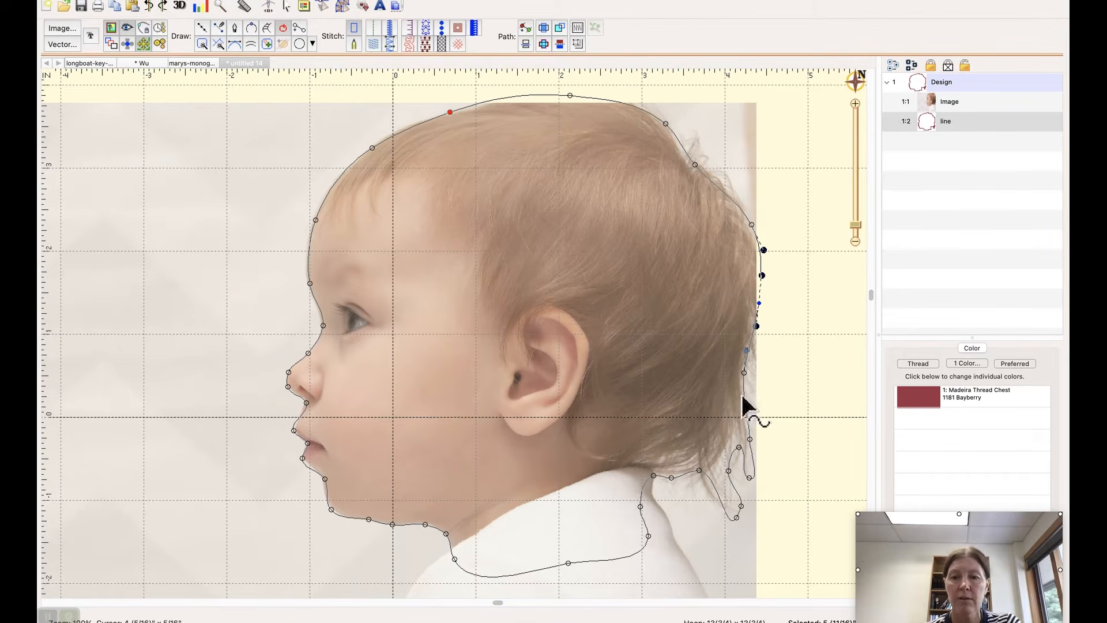
pyautogui.click(741, 373)
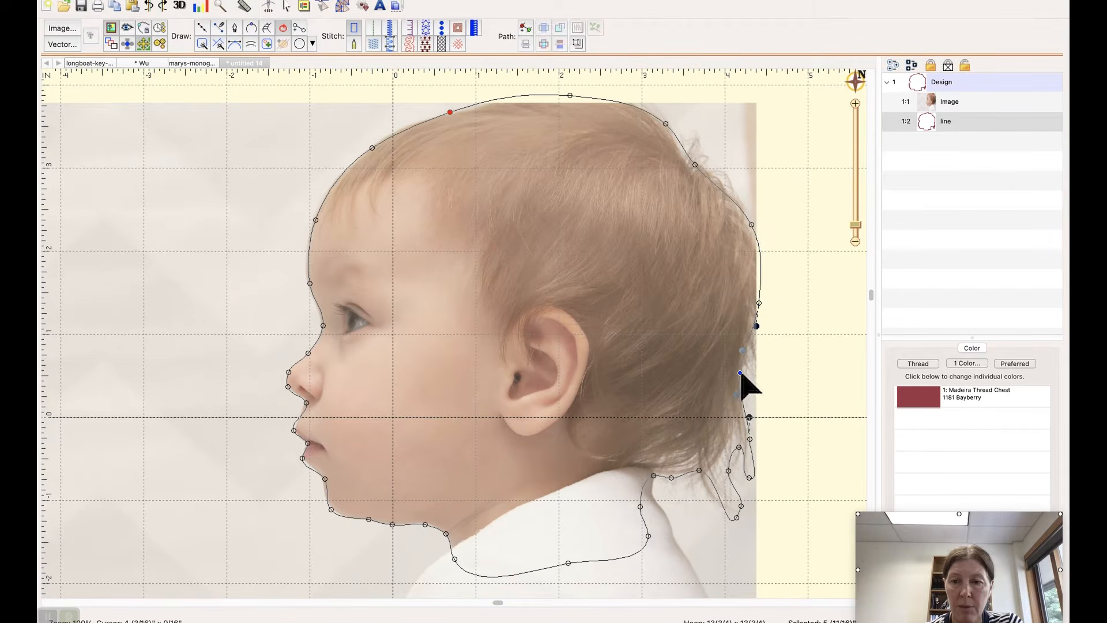
pyautogui.moveTo(741, 374); pyautogui.dragTo(743, 372)
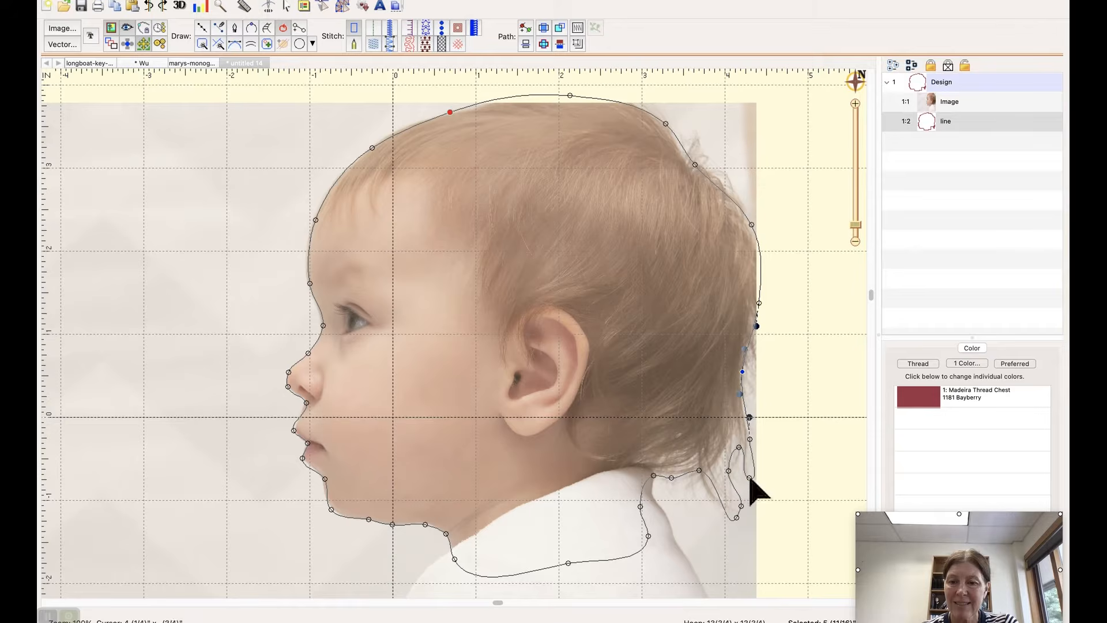
# Step: Reshape the upper hair wisp at the nape by moving its points, making its tip a cusp and pulling in its handle
pyautogui.moveTo(751, 479); pyautogui.dragTo(744, 415)
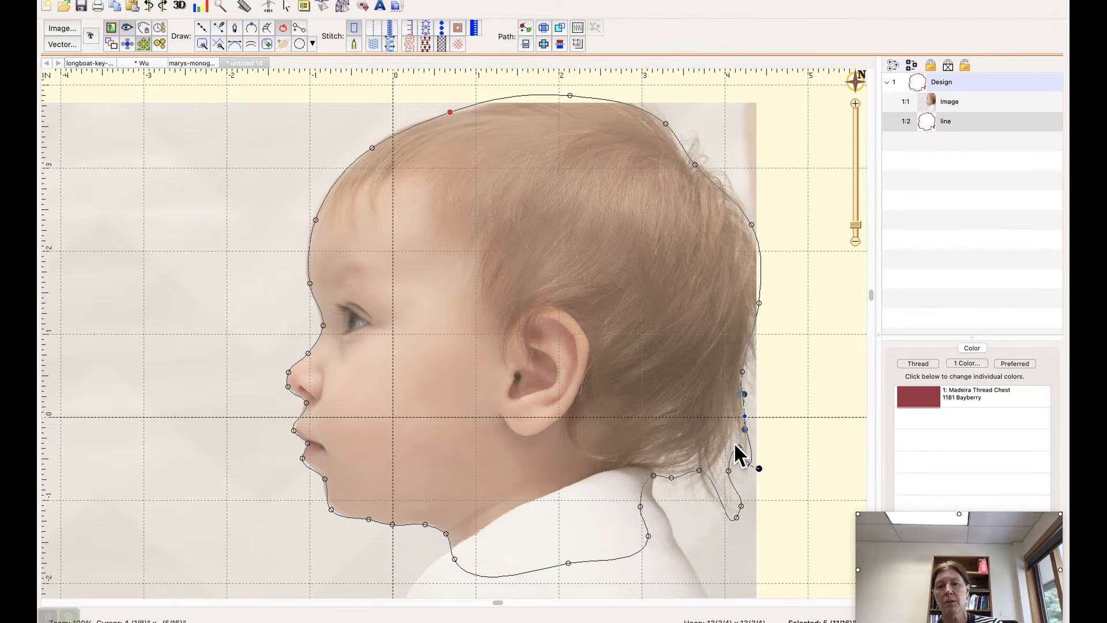
pyautogui.moveTo(739, 448); pyautogui.dragTo(748, 466)
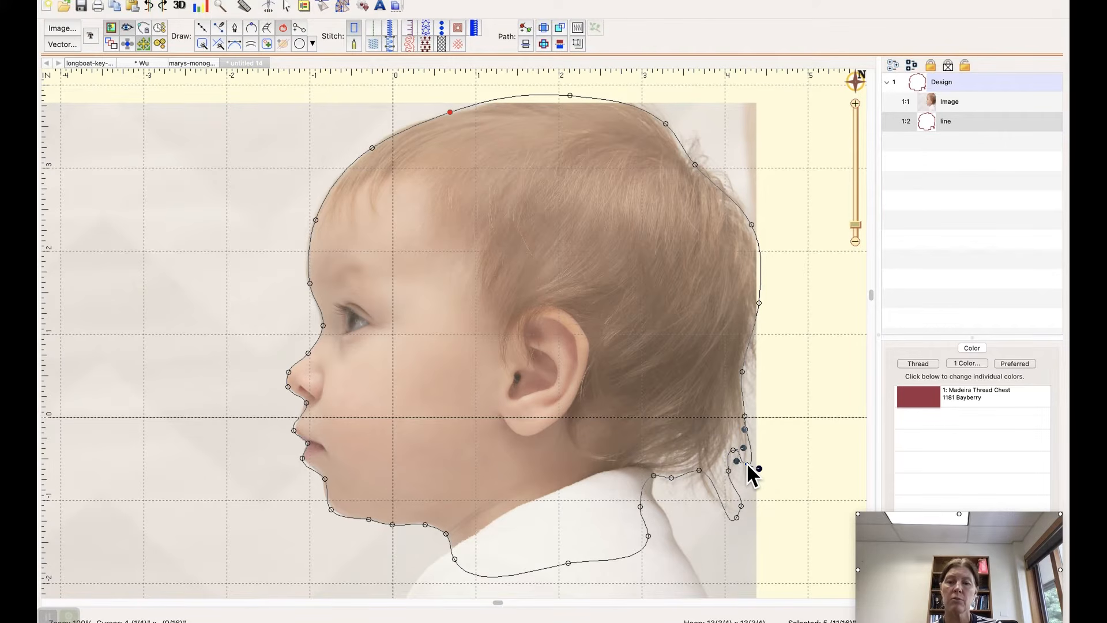
pyautogui.rightClick(746, 462)
pyautogui.click(768, 483)
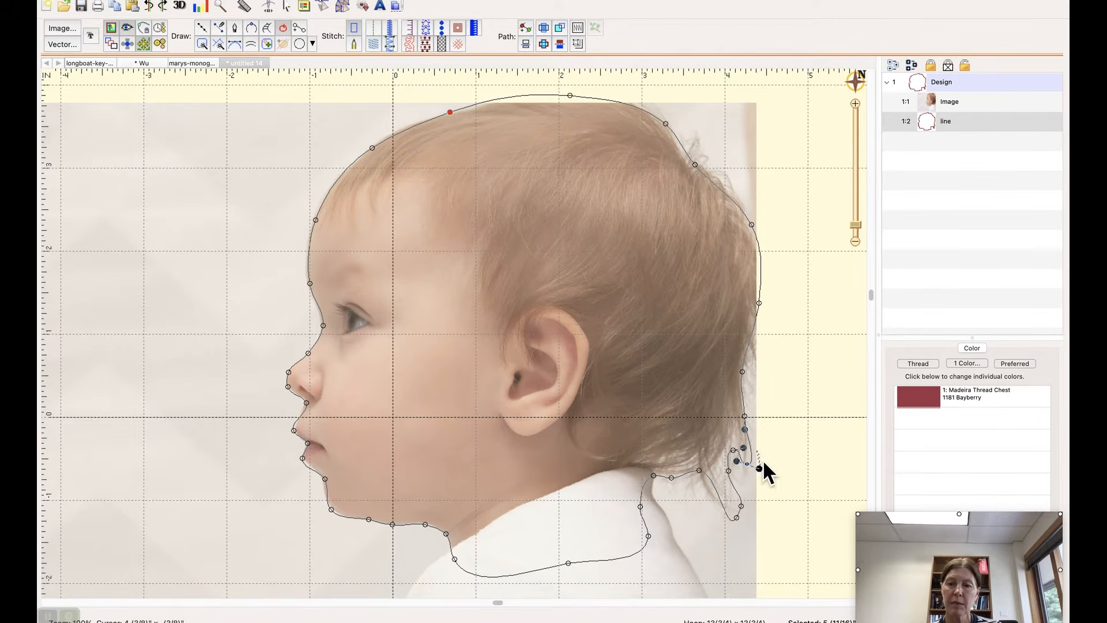
pyautogui.moveTo(759, 464); pyautogui.dragTo(748, 445)
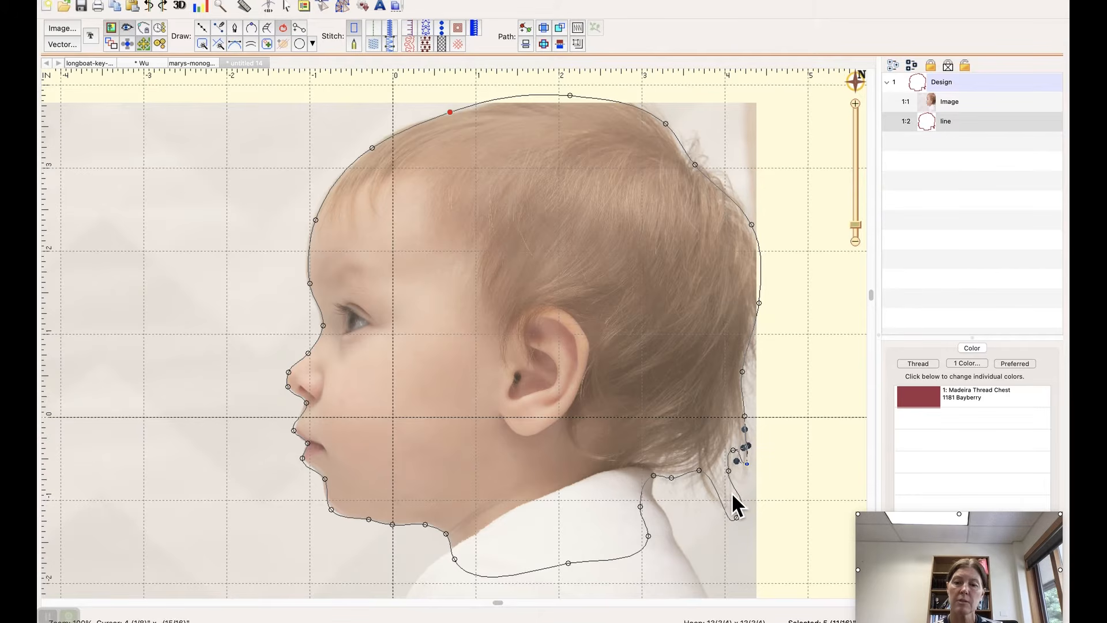
# Step: Reselect the outline and move the point on the outer edge of the lower hair wisp inward
pyautogui.click(733, 495)
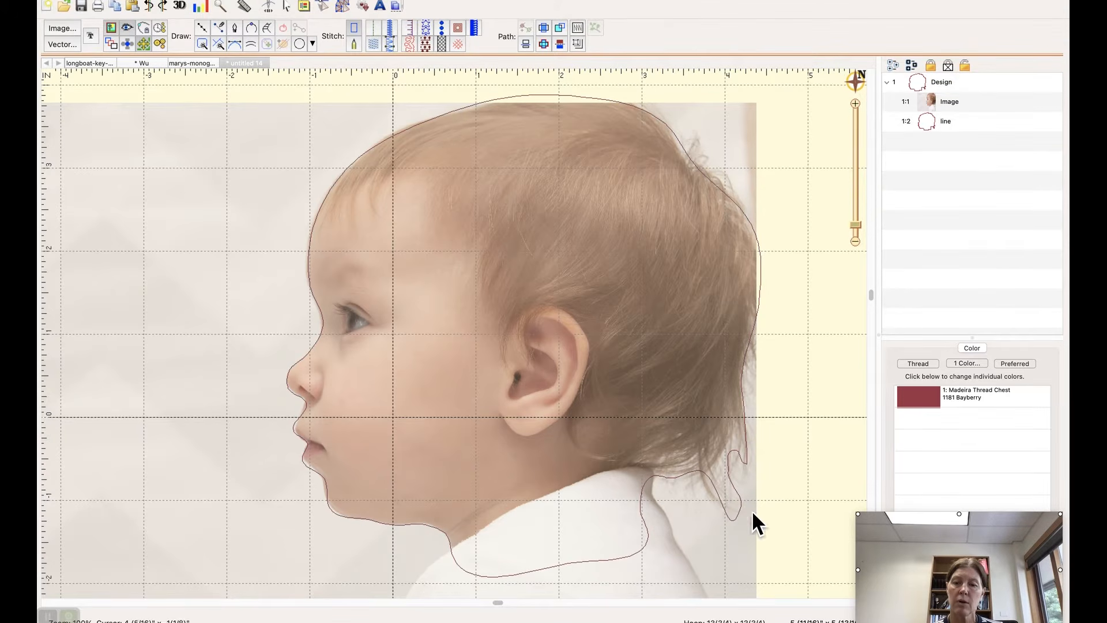
pyautogui.click(744, 508)
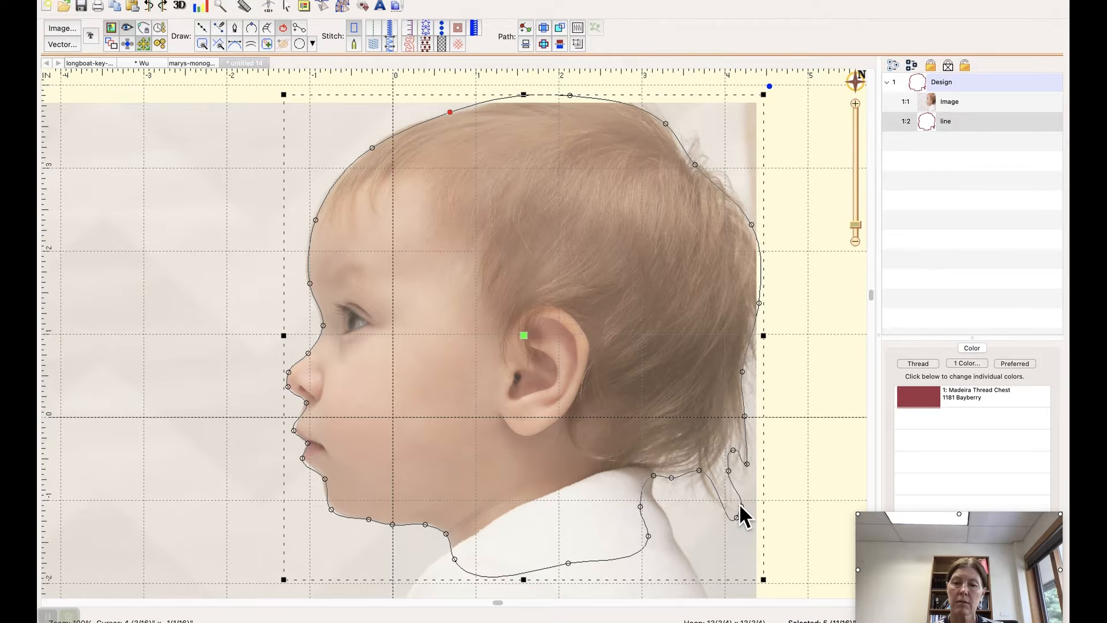
pyautogui.moveTo(741, 506)
pyautogui.mouseDown()
pyautogui.moveTo(733, 498)
pyautogui.moveTo(734, 521)
pyautogui.moveTo(730, 511)
pyautogui.mouseUp()
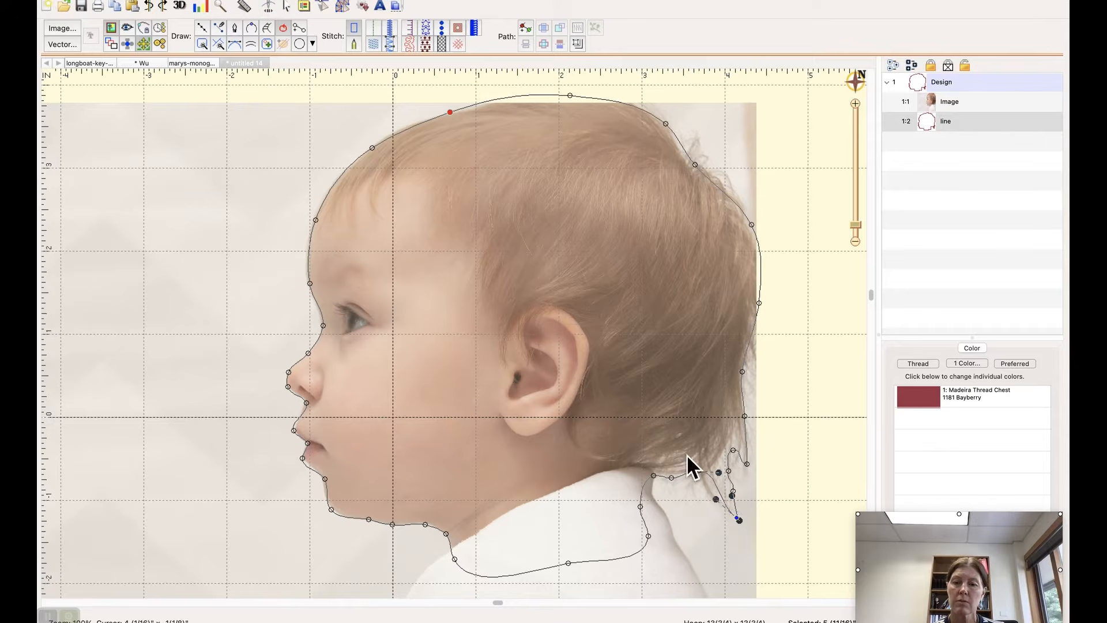
pyautogui.click(733, 514)
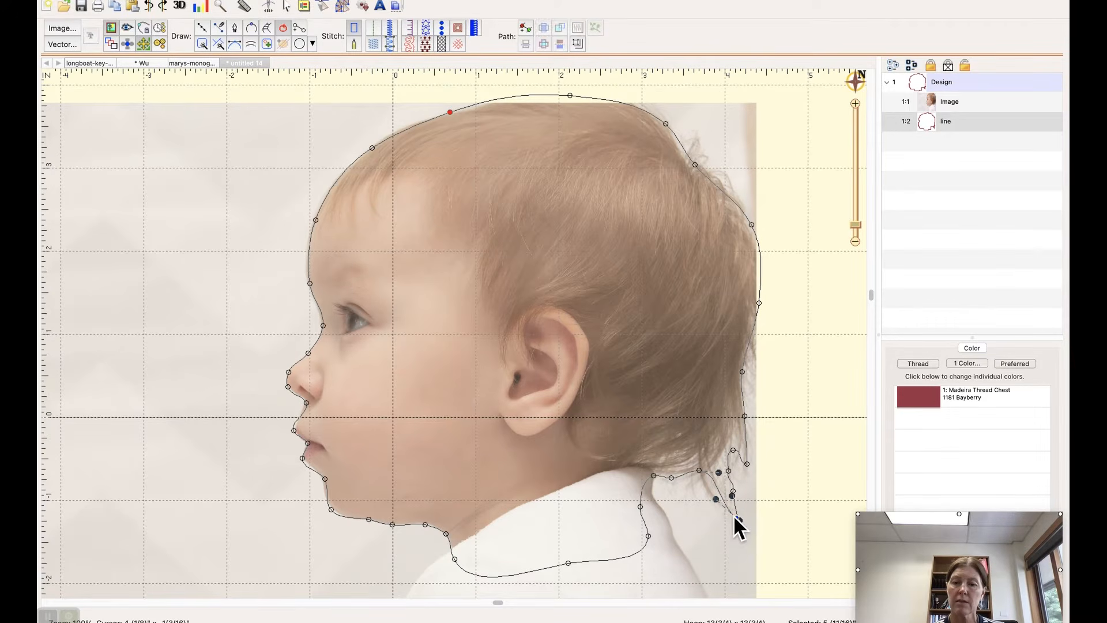
# Step: Convert the lower wisp's tip point to a cusp, retract its handle and pull the tip inward
pyautogui.rightClick(732, 514)
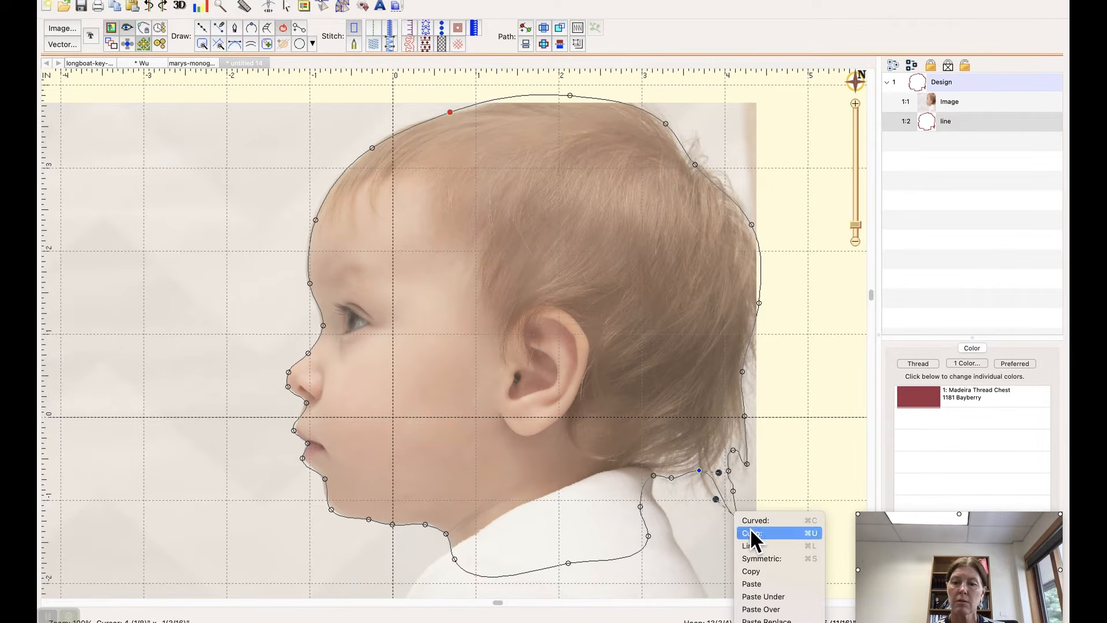
pyautogui.click(716, 574)
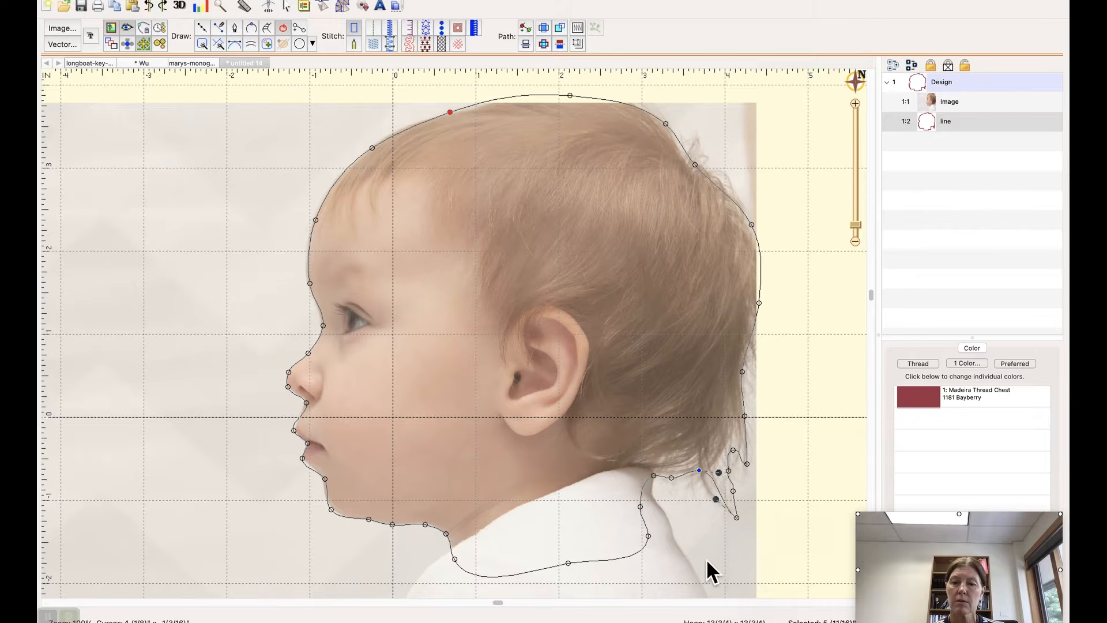
pyautogui.rightClick(735, 515)
pyautogui.click(752, 532)
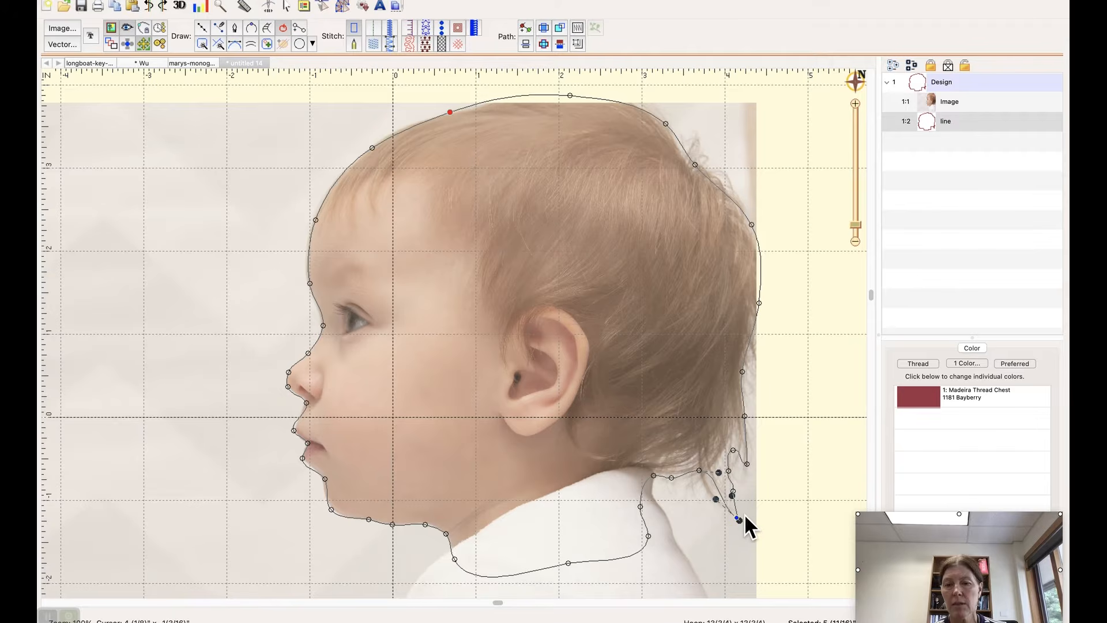
pyautogui.moveTo(740, 521); pyautogui.dragTo(734, 503)
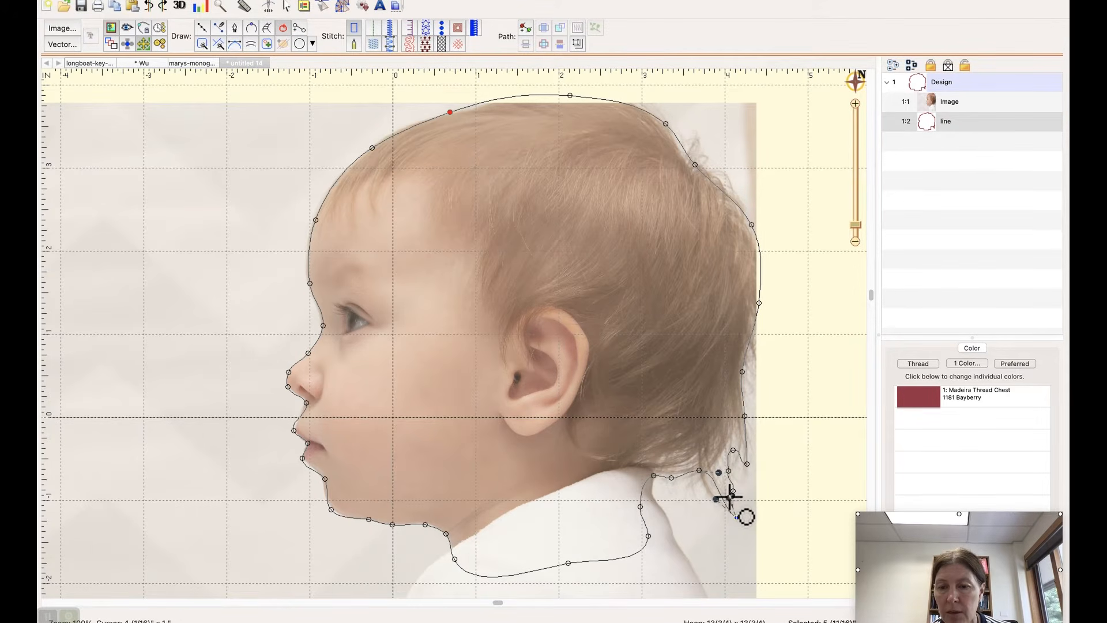
pyautogui.click(732, 495)
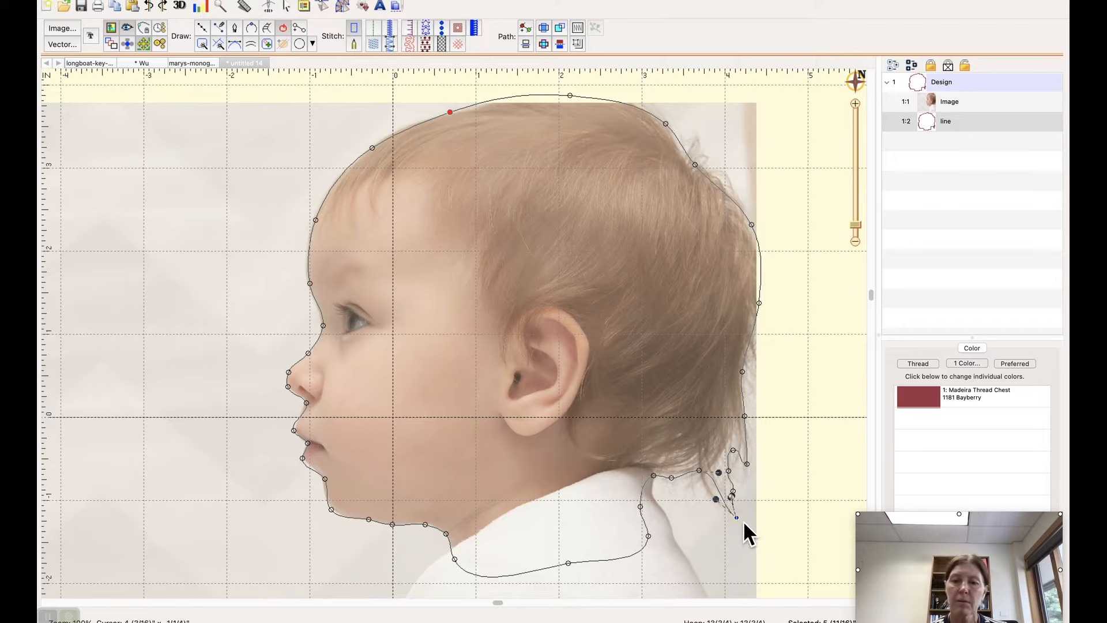
pyautogui.moveTo(737, 517); pyautogui.dragTo(733, 513)
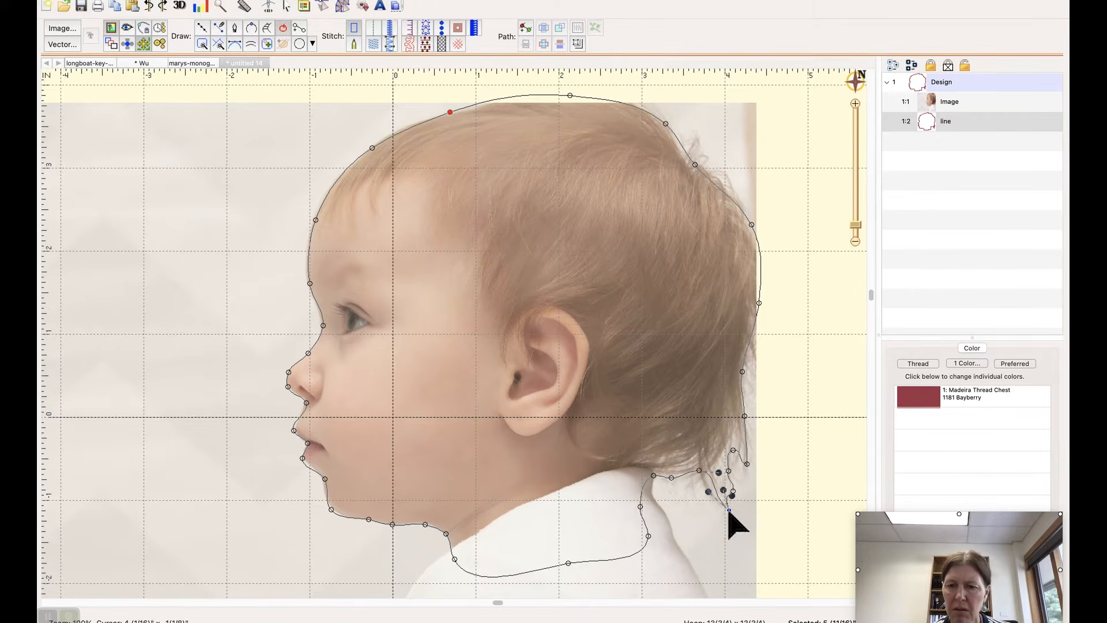
# Step: Move the nape point beside the lower wisp toward the collar and pull the rear corner of the neckline outward over the shirt
pyautogui.click(705, 492)
pyautogui.moveTo(704, 491); pyautogui.dragTo(695, 476)
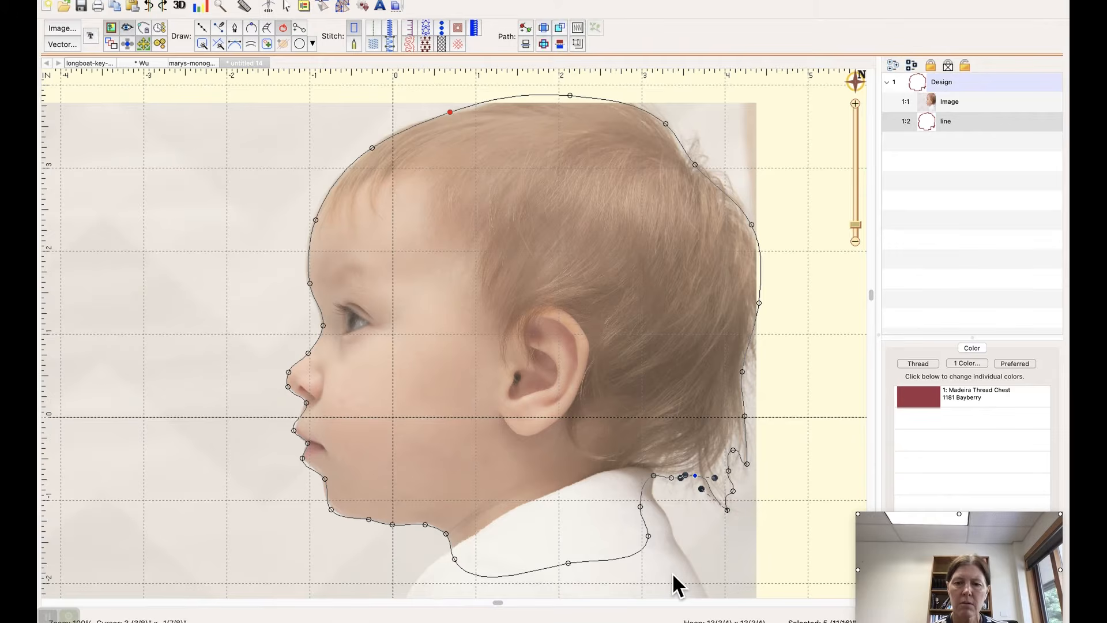
pyautogui.click(649, 547)
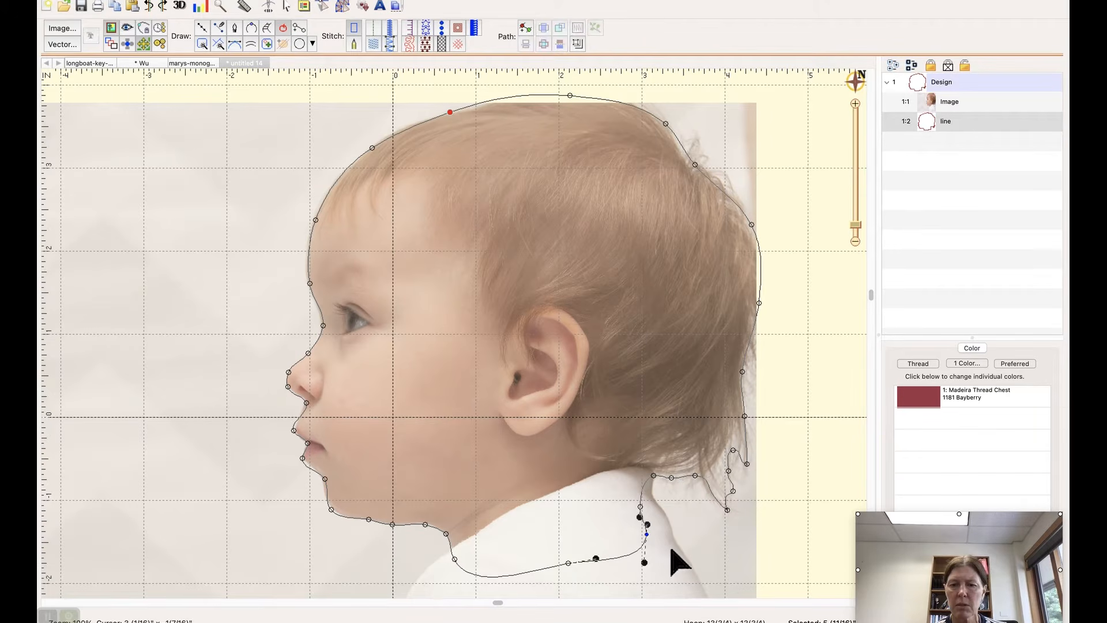
pyautogui.moveTo(660, 542); pyautogui.dragTo(671, 549)
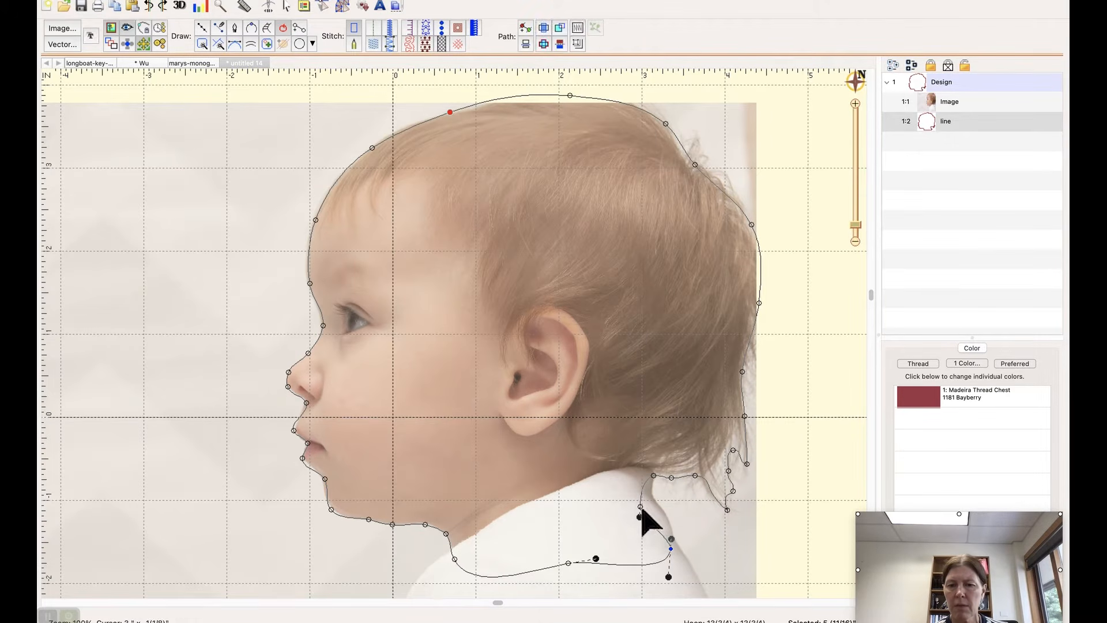
# Step: Move the point below the rear of the collar toward the back and lower the bottom neckline's midpoint into a smoother curve
pyautogui.click(653, 509)
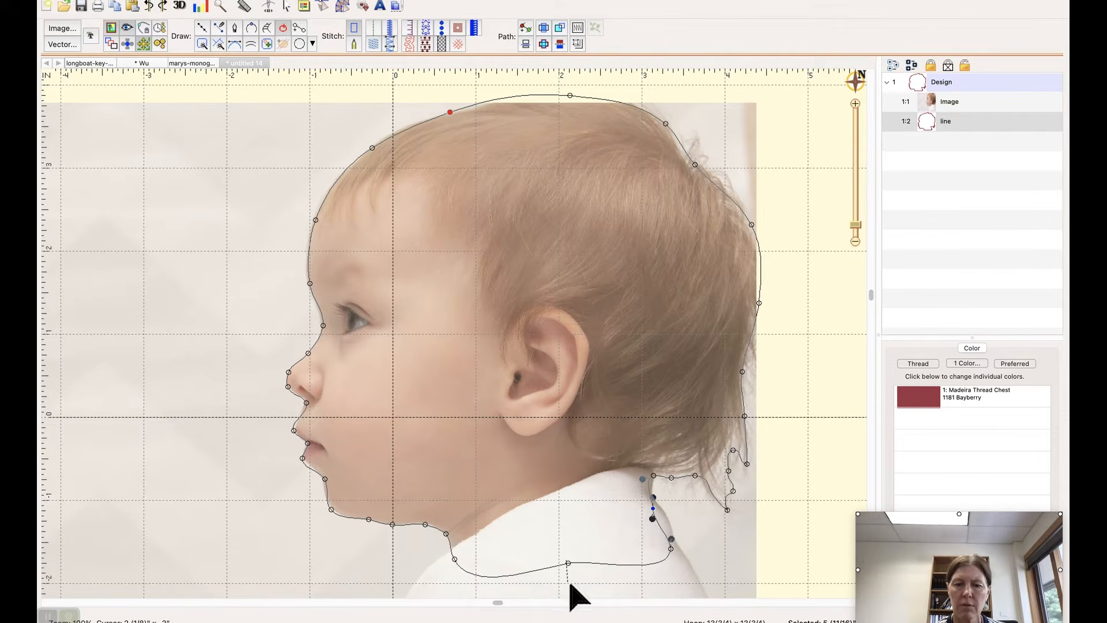
pyautogui.click(568, 564)
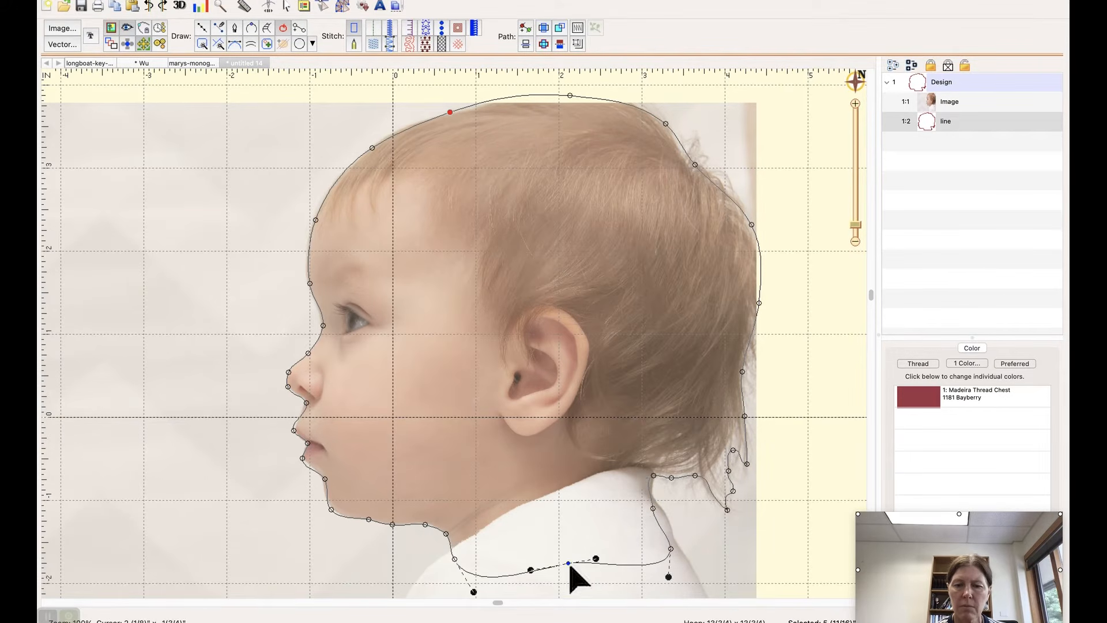
pyautogui.moveTo(570, 565); pyautogui.dragTo(572, 583)
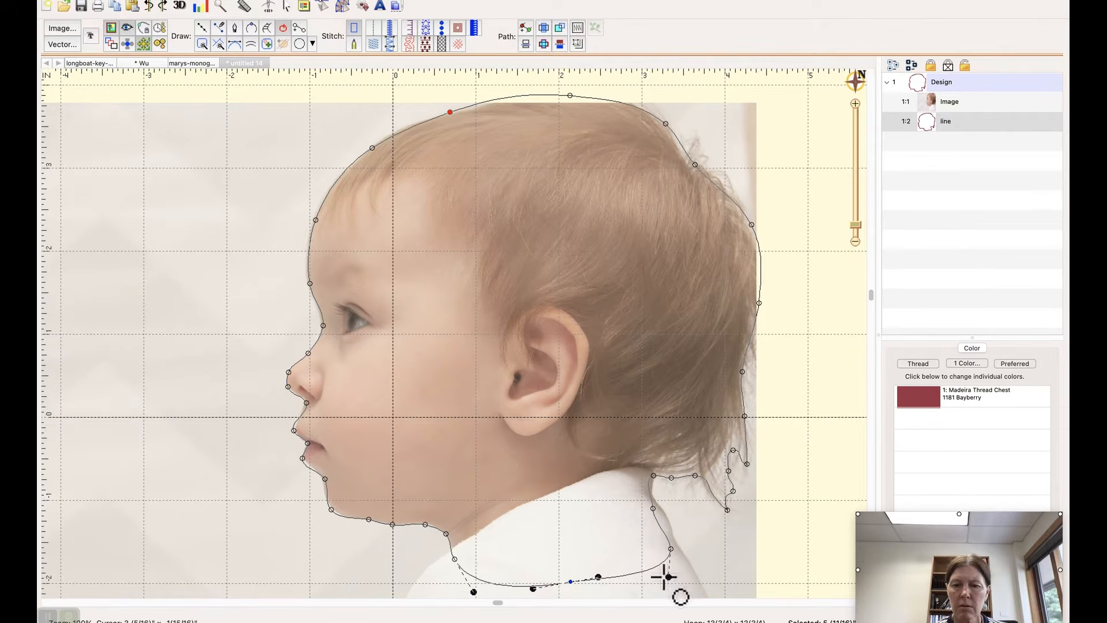
pyautogui.moveTo(660, 575); pyautogui.dragTo(657, 576)
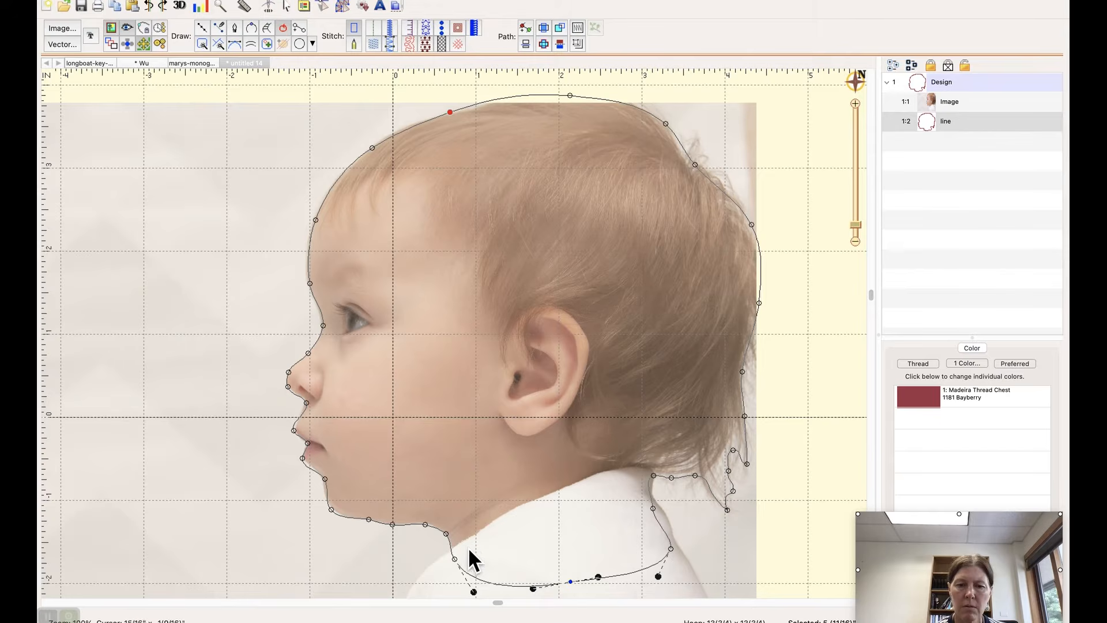
pyautogui.click(455, 559)
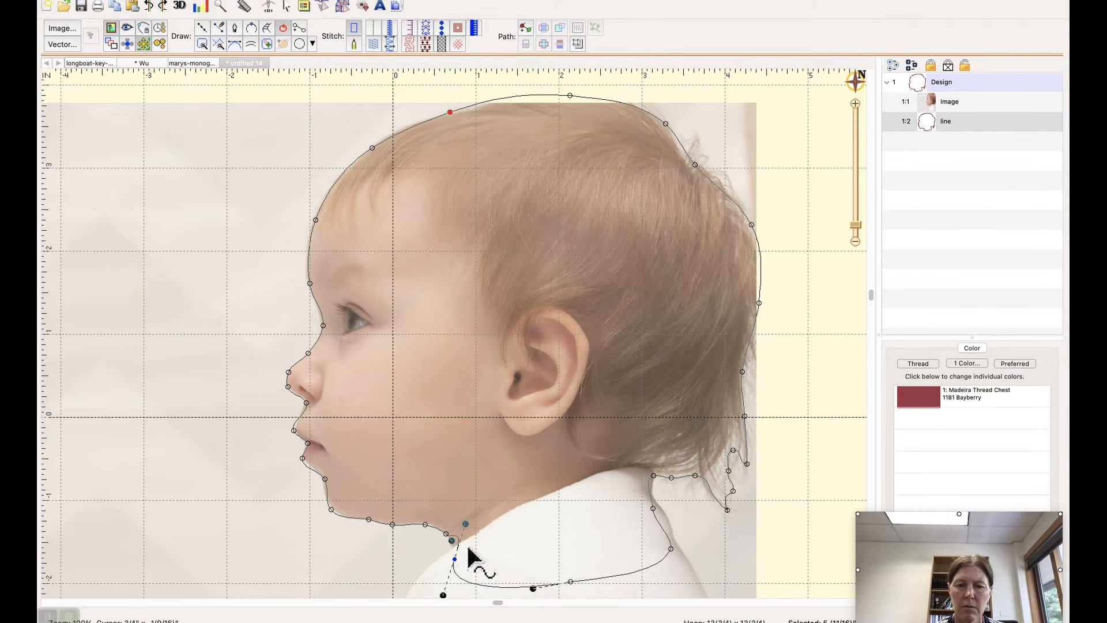
pyautogui.moveTo(459, 552); pyautogui.dragTo(459, 549)
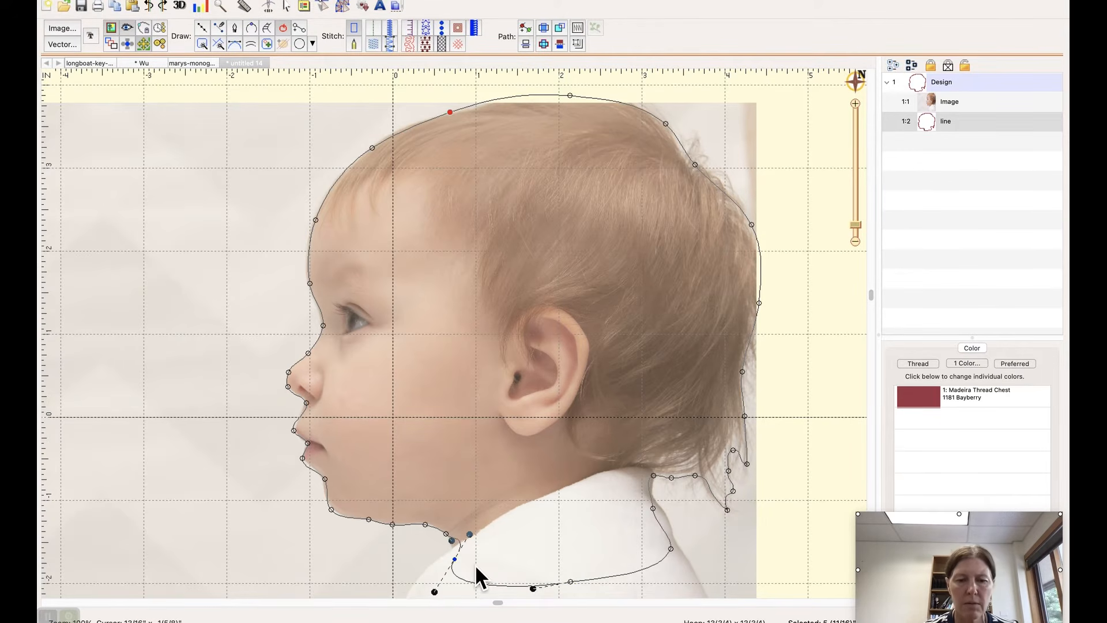
pyautogui.press('super+z')
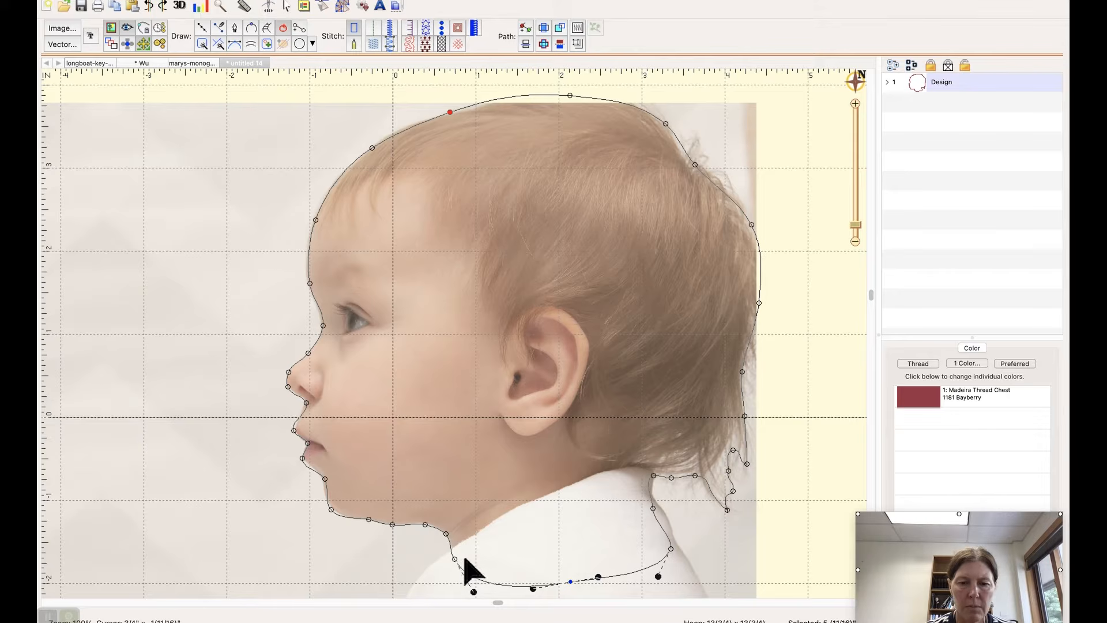
# Step: Move the front neckline corner down, convert it to a cusp and pull its lower handle in along the bottom edge
pyautogui.click(464, 557)
pyautogui.moveTo(463, 556); pyautogui.dragTo(465, 575)
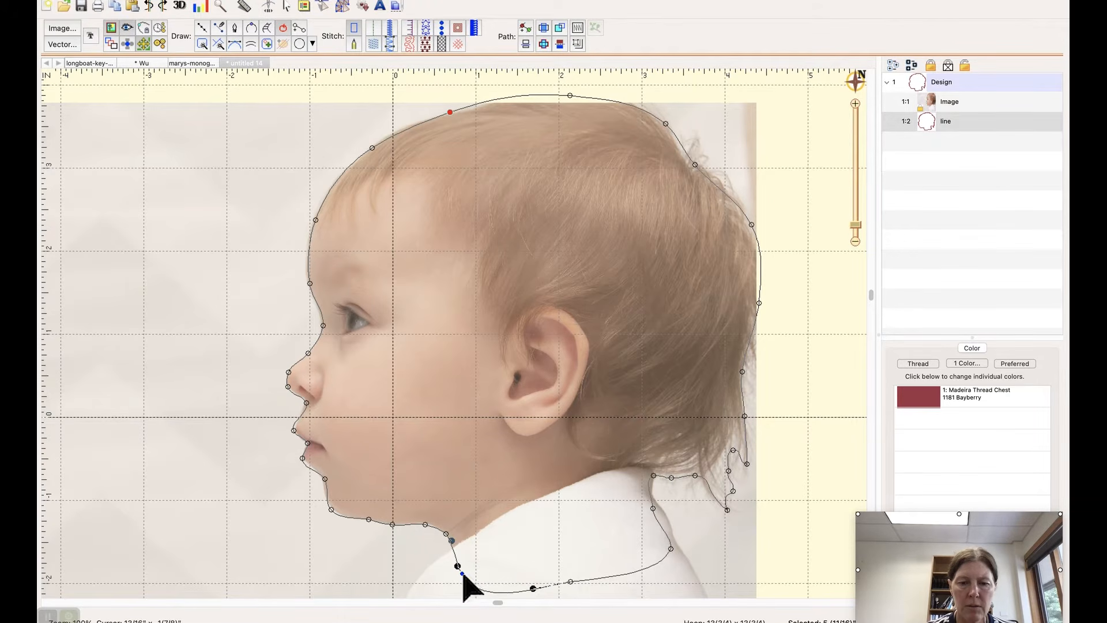
pyautogui.rightClick(461, 572)
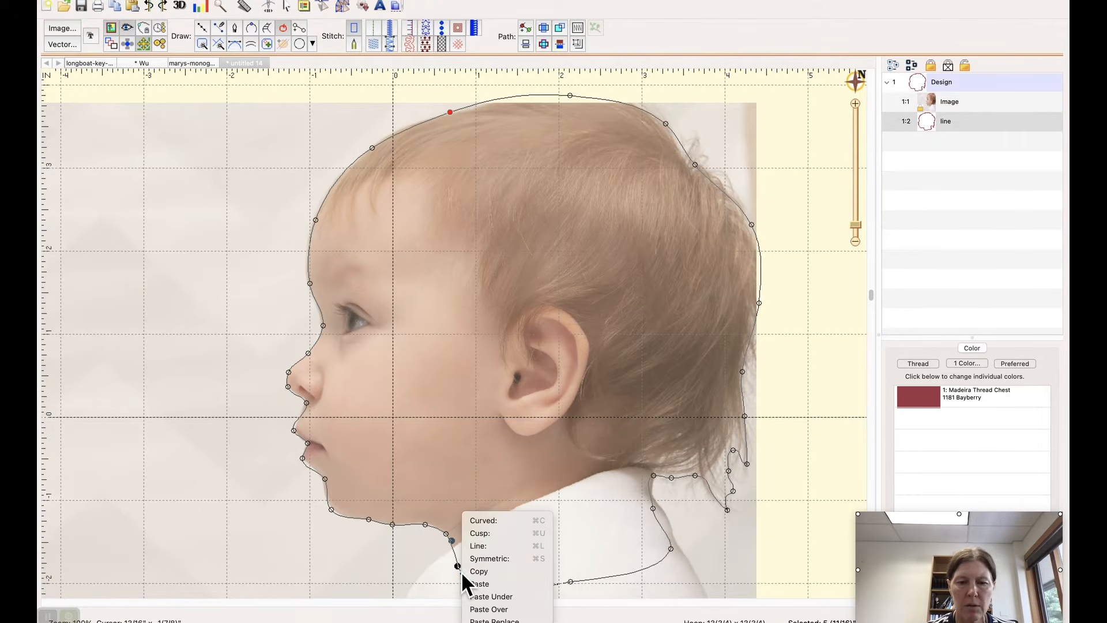
pyautogui.click(489, 532)
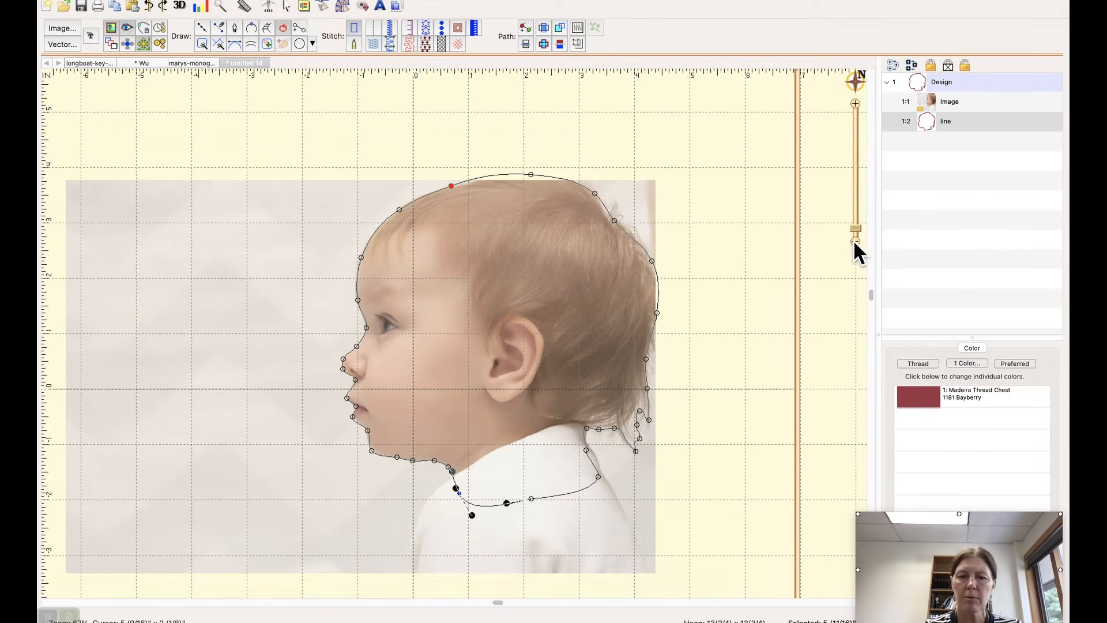
pyautogui.click(855, 241)
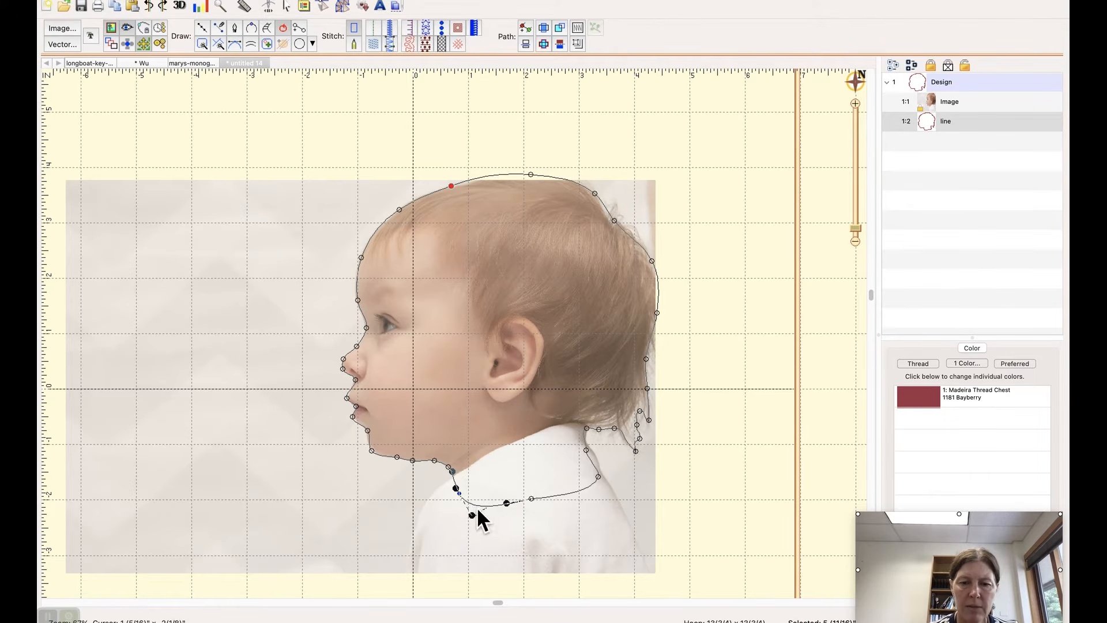
pyautogui.moveTo(474, 515); pyautogui.dragTo(492, 506)
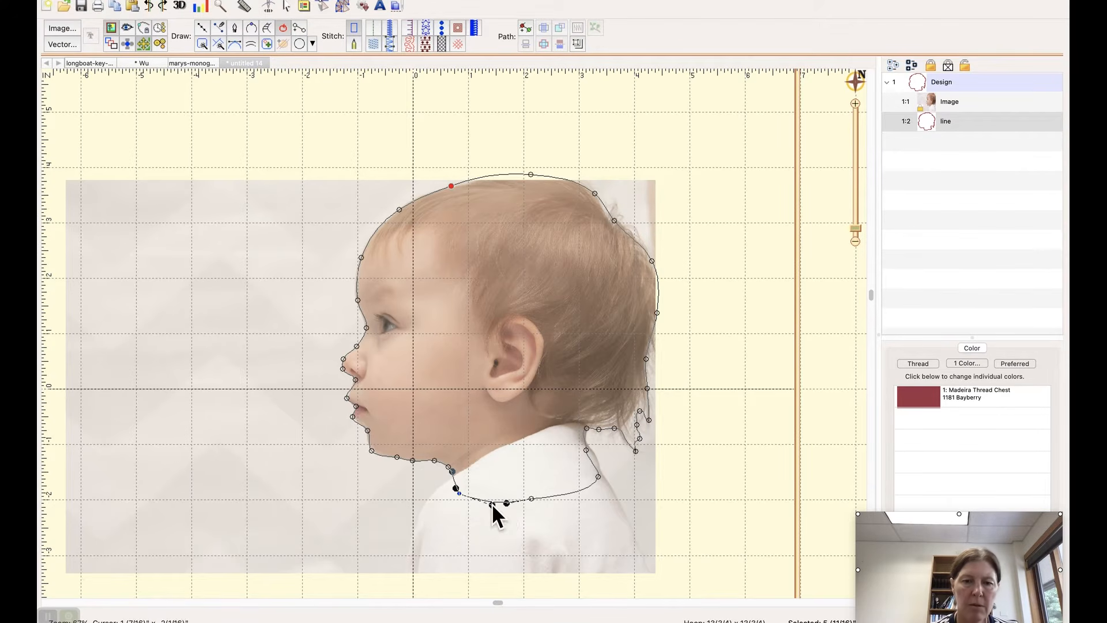
# Step: Nudge the chin's lower corner point slightly inward toward the neck
pyautogui.click(372, 451)
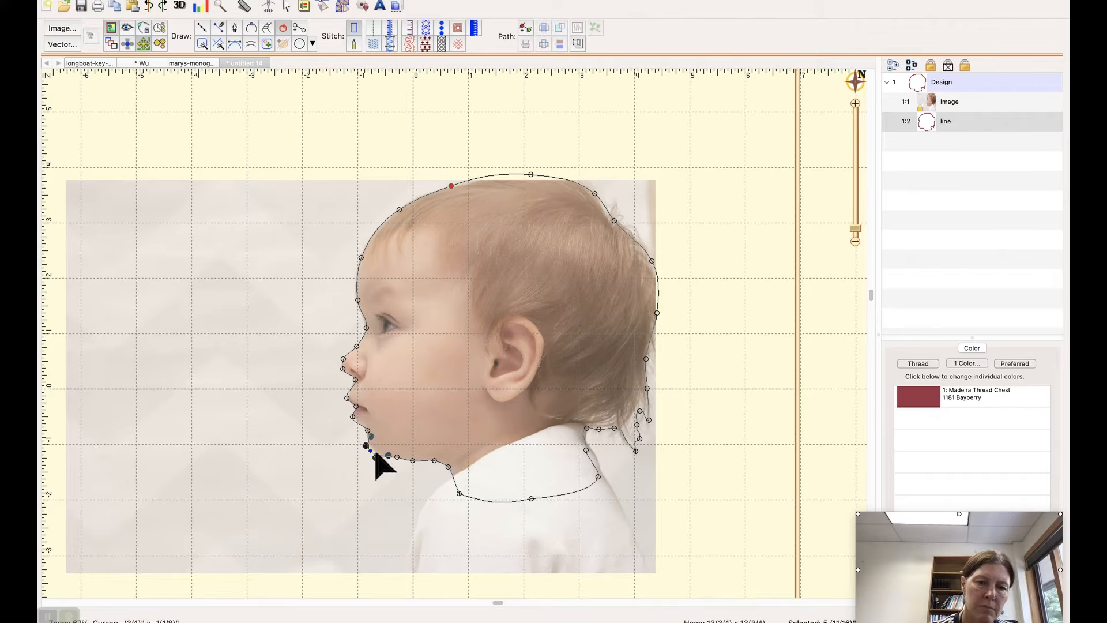
pyautogui.moveTo(378, 456); pyautogui.dragTo(381, 459)
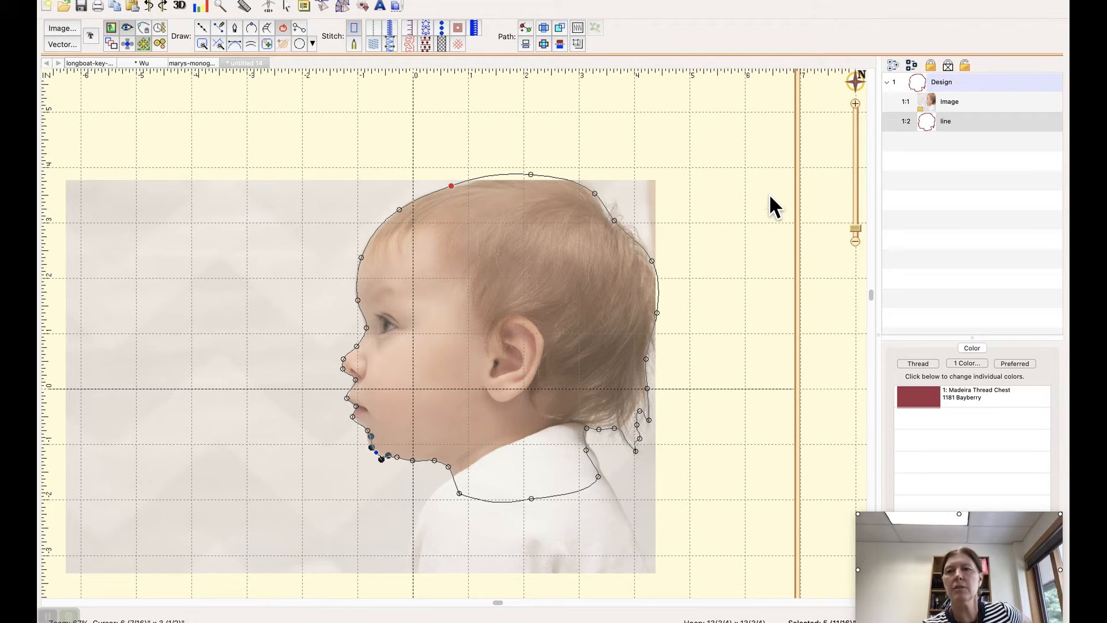
# Step: Convert the head outline to an applique with a Satin border and set its stitch width to 4 mm
pyautogui.click(926, 128)
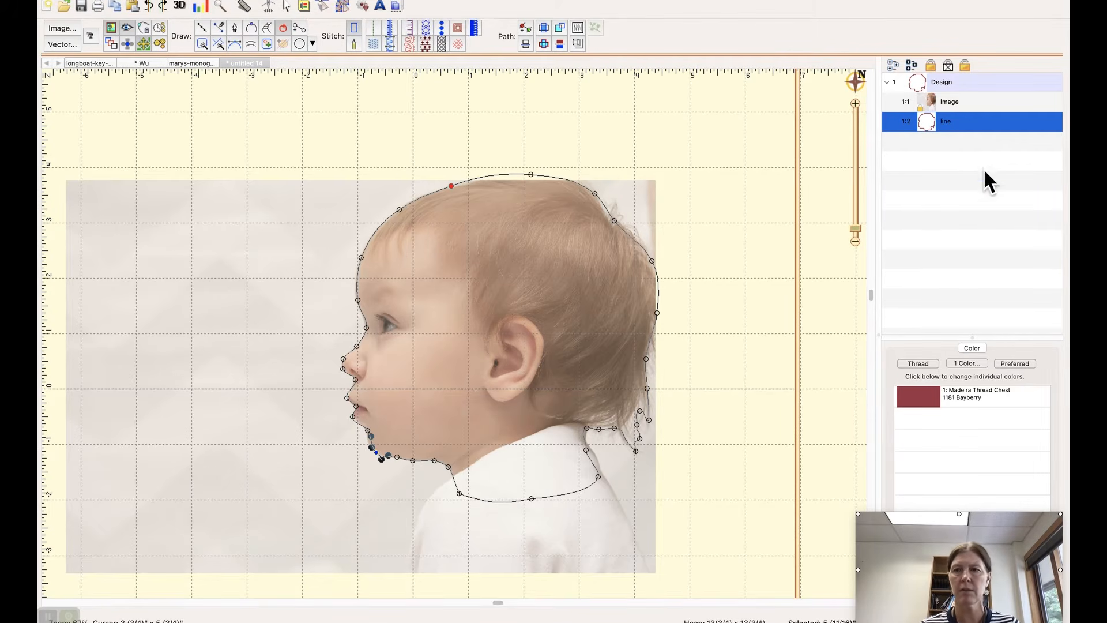
pyautogui.click(409, 27)
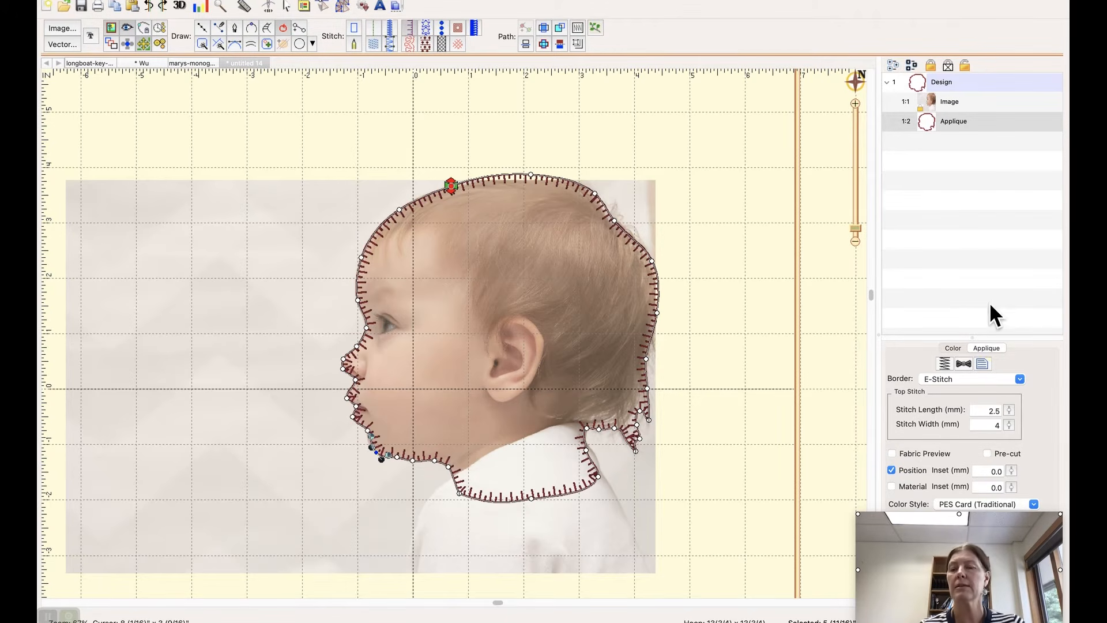
pyautogui.click(1019, 379)
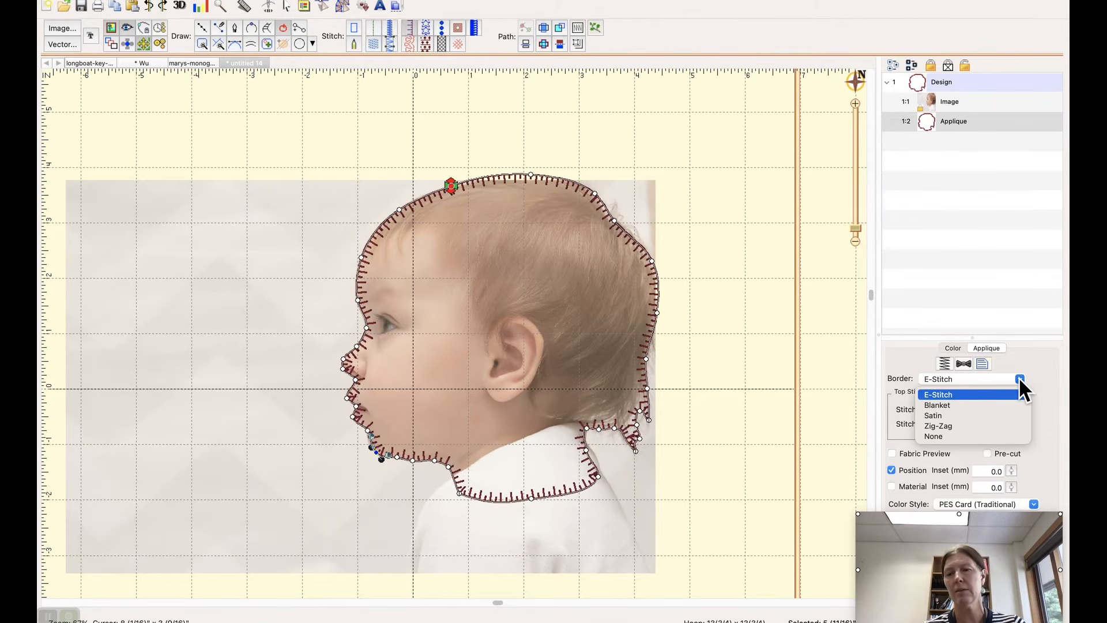
pyautogui.click(938, 414)
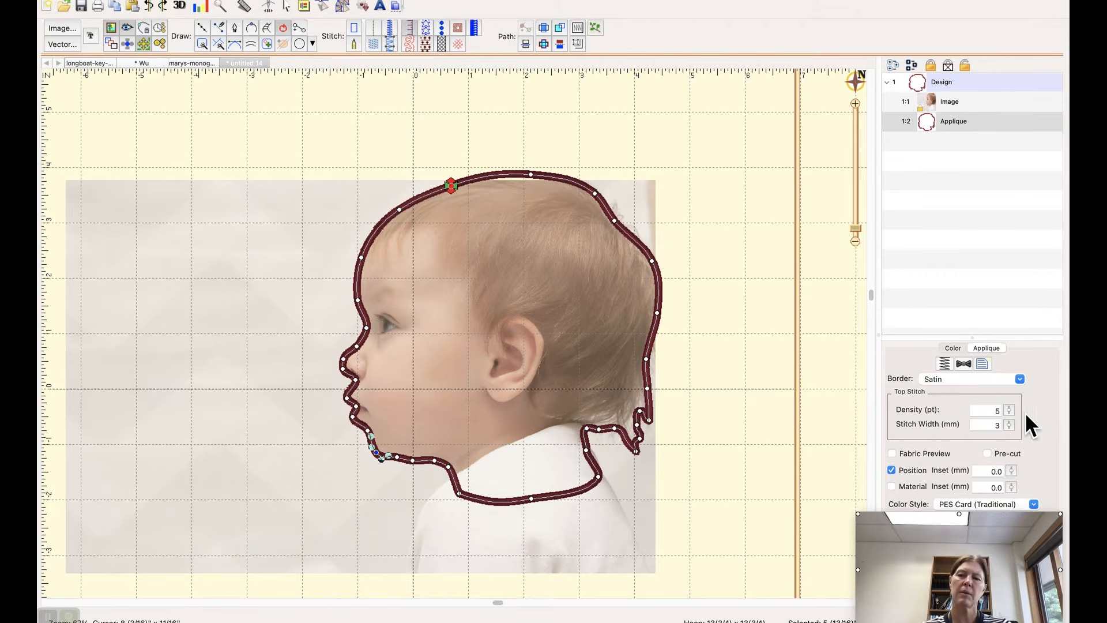
pyautogui.doubleClick(994, 426)
pyautogui.write('4')
pyautogui.press('Return')
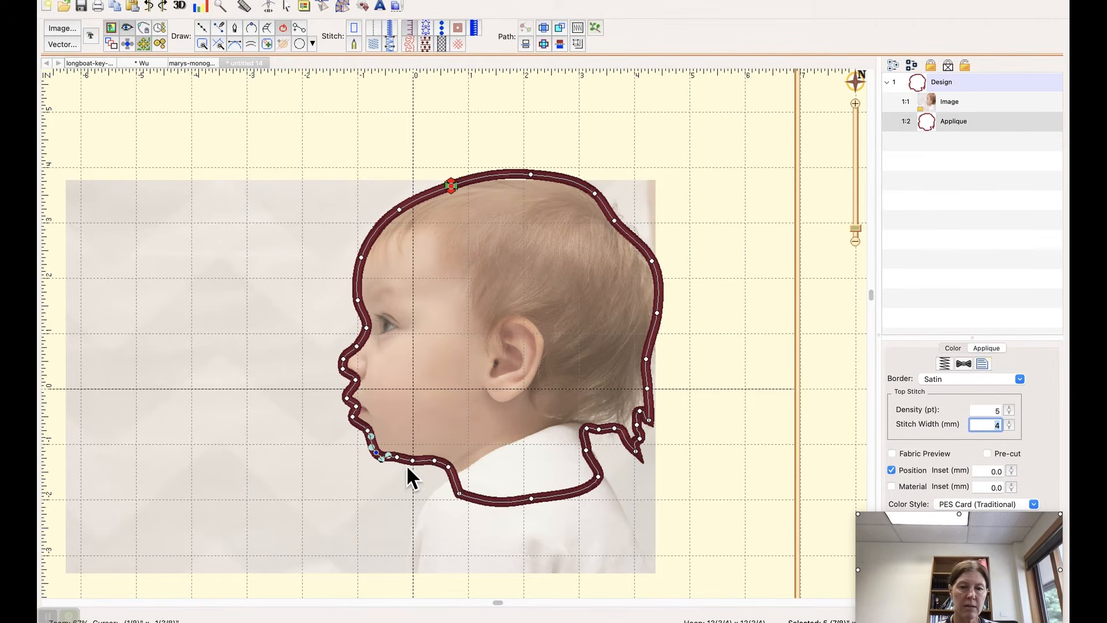
# Step: Pull the midpoint of the applique's bottom neckline slightly further down over the shirt
pyautogui.click(533, 501)
pyautogui.moveTo(536, 509); pyautogui.dragTo(533, 507)
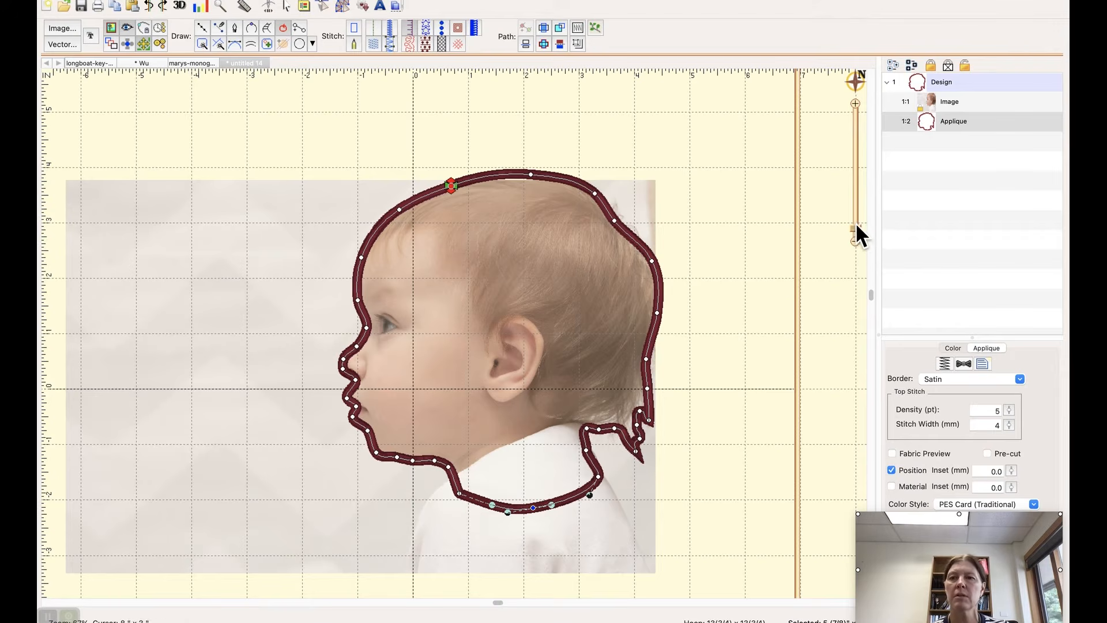
# Step: Shorten the lower hair wisp at the nape by raising its tip and the adjacent point, and shift the tip toward the collar
pyautogui.moveTo(856, 82)
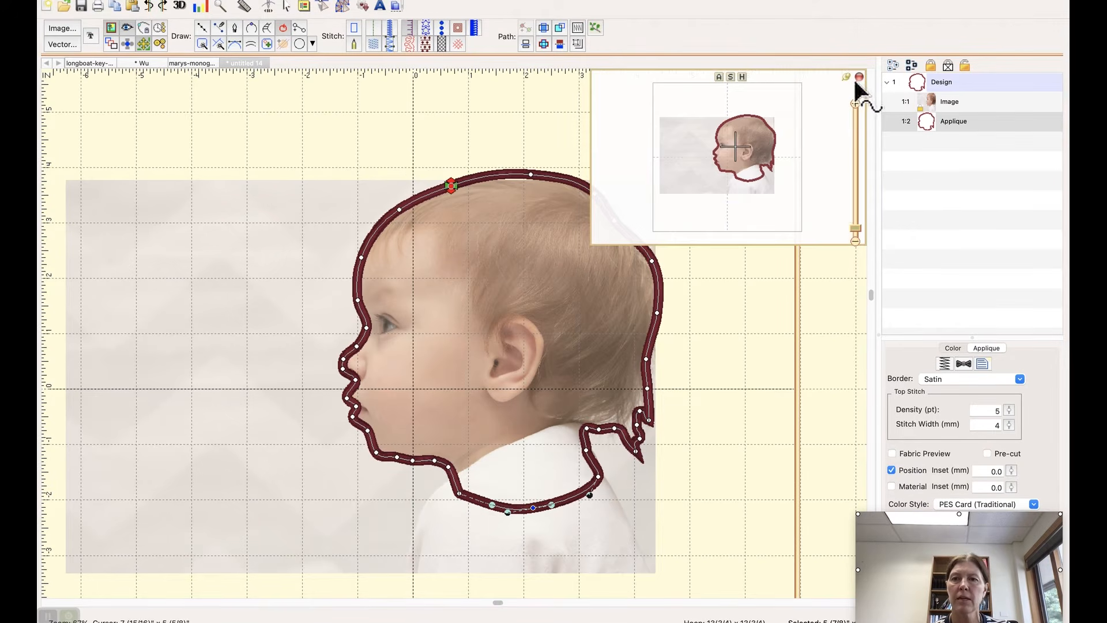
pyautogui.moveTo(732, 145); pyautogui.dragTo(771, 171)
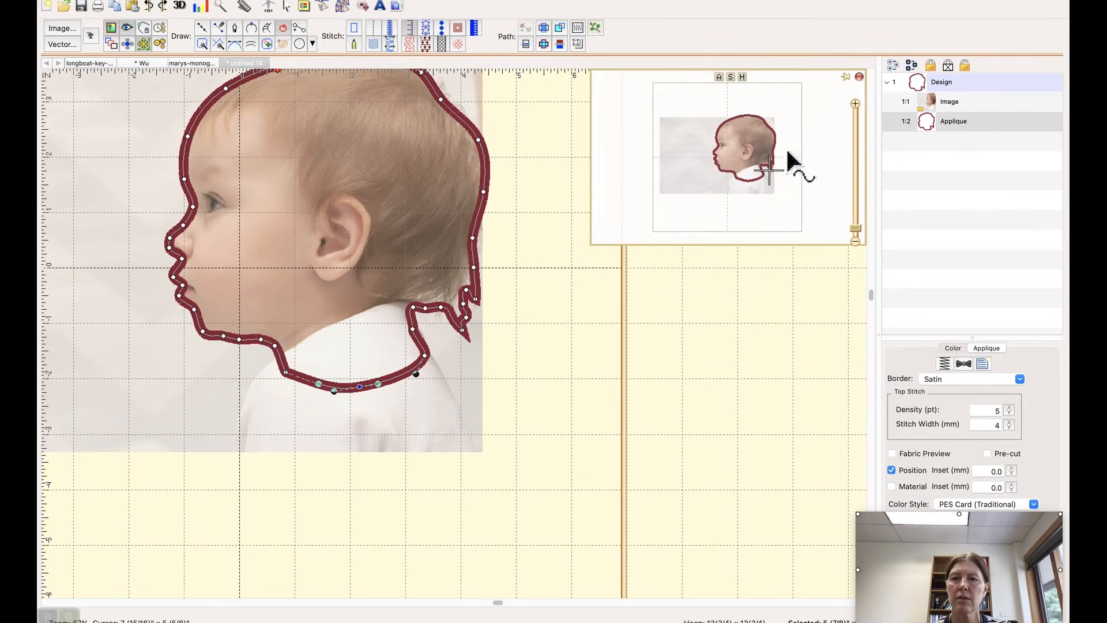
pyautogui.click(856, 104)
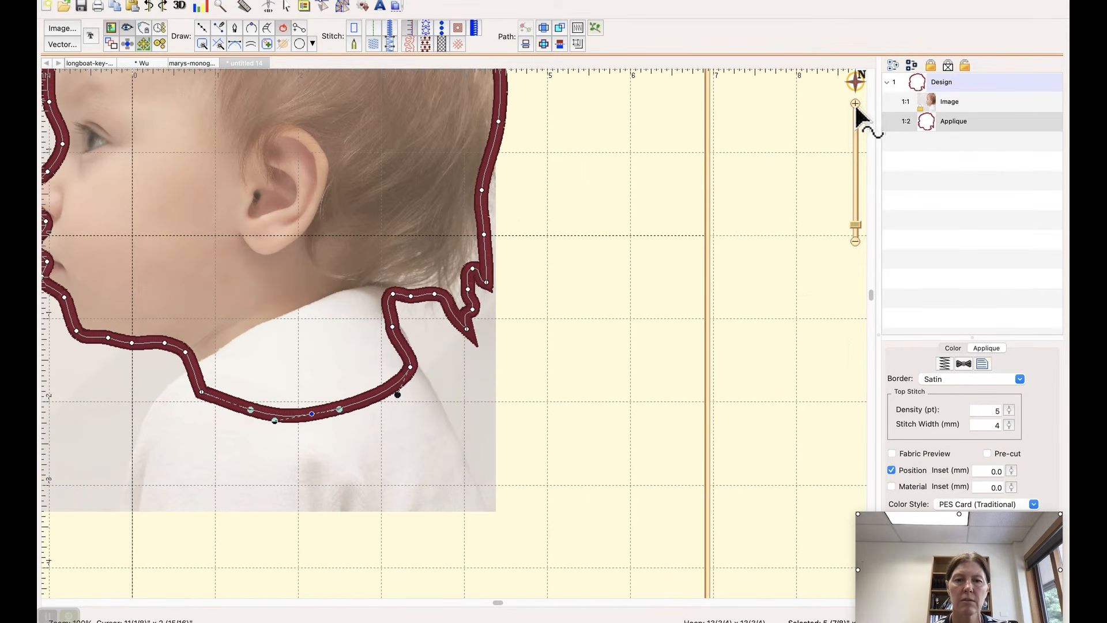
pyautogui.click(855, 103)
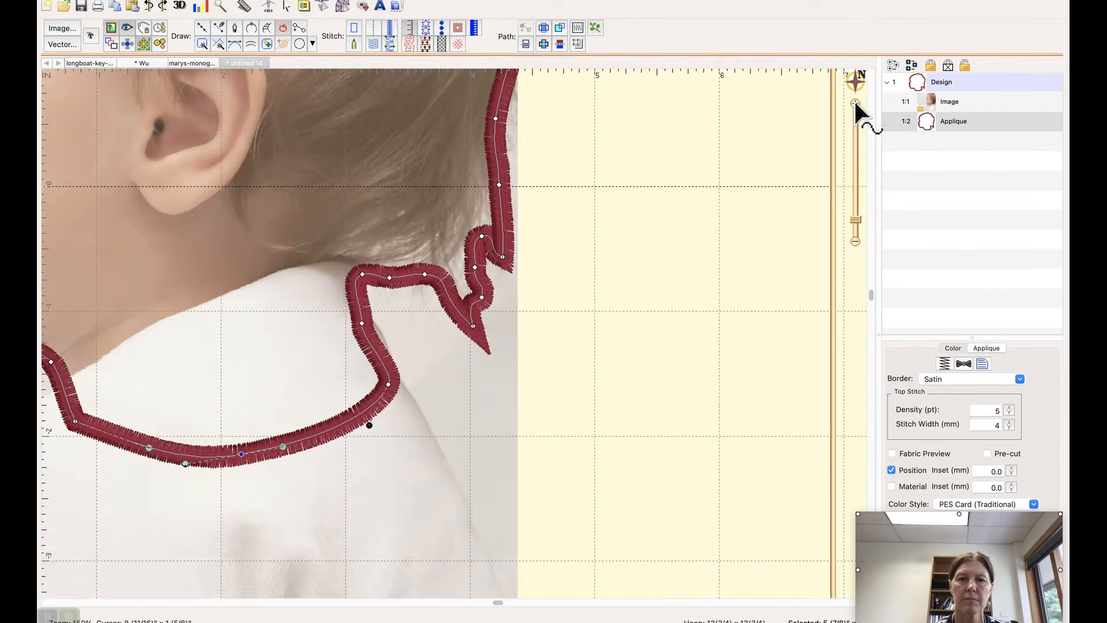
pyautogui.click(856, 103)
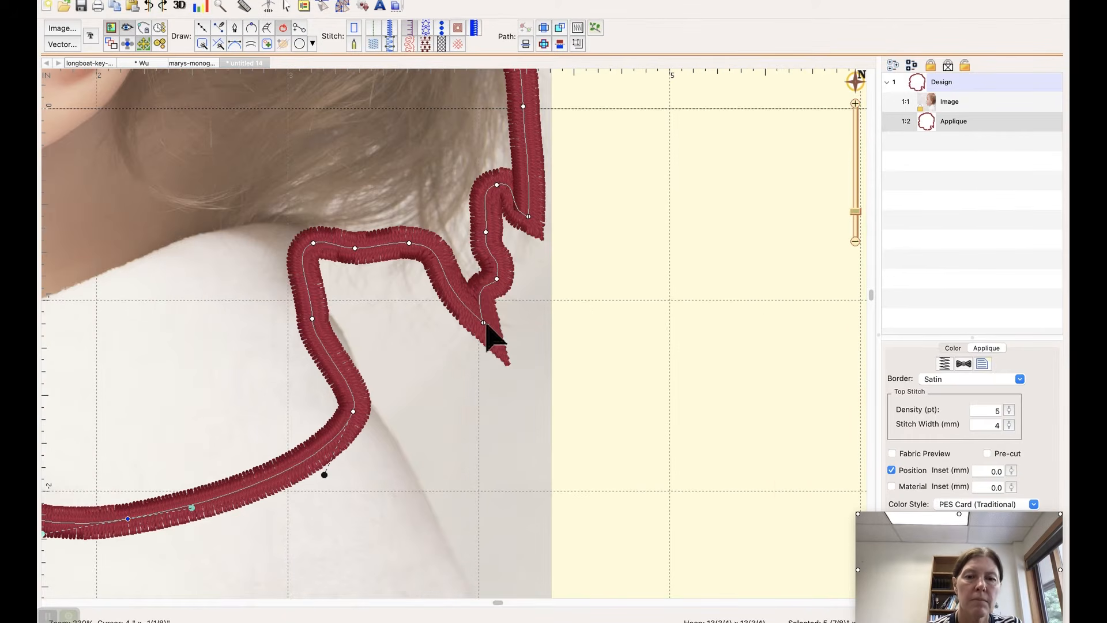
pyautogui.moveTo(483, 322); pyautogui.dragTo(489, 272)
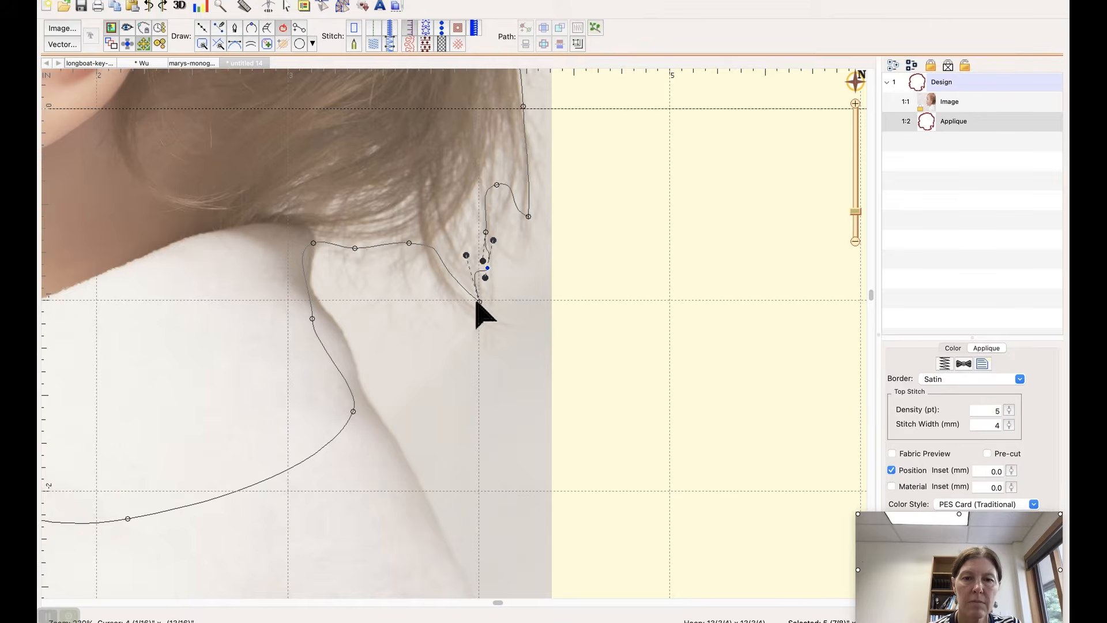
pyautogui.click(409, 243)
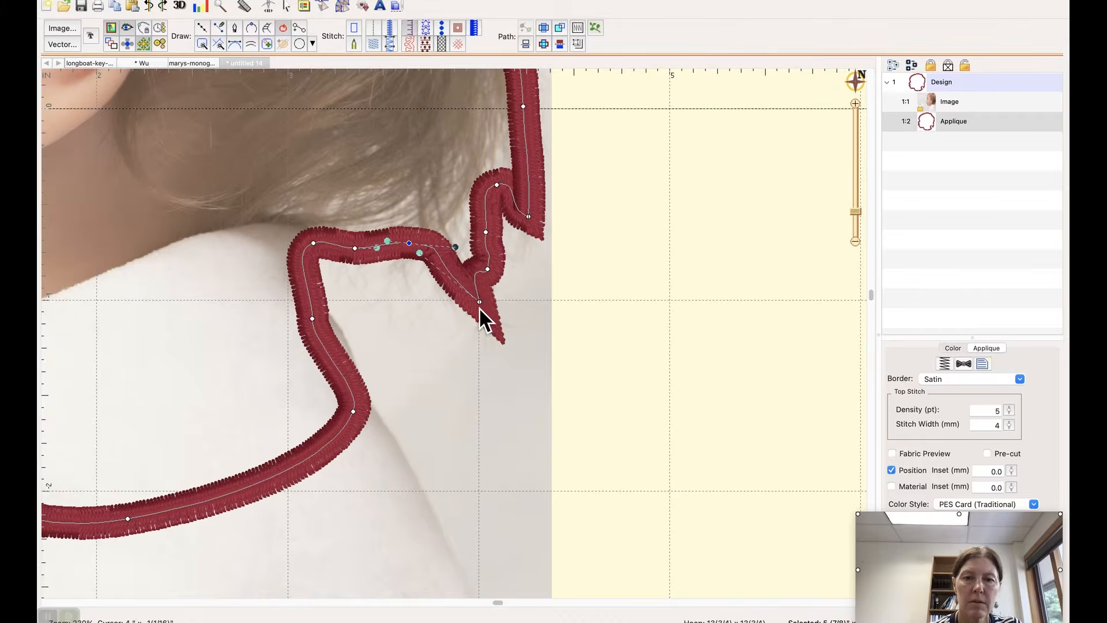
pyautogui.moveTo(480, 302); pyautogui.dragTo(470, 300)
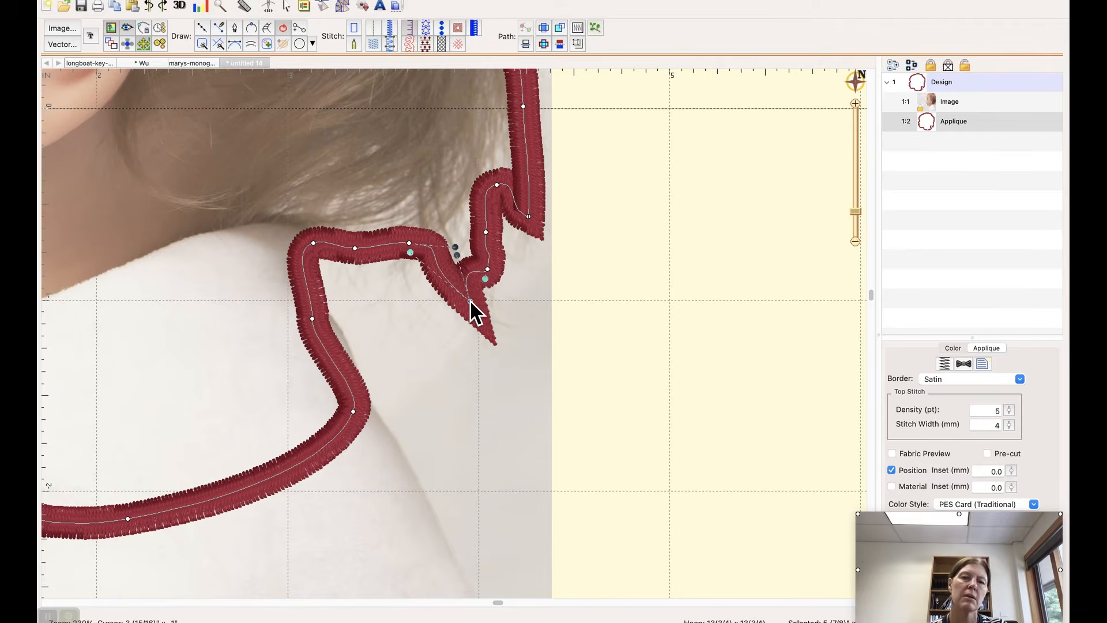
# Step: Convert the lower wisp's tip to a curved point and move the upper wisp's tip slightly up
pyautogui.rightClick(469, 300)
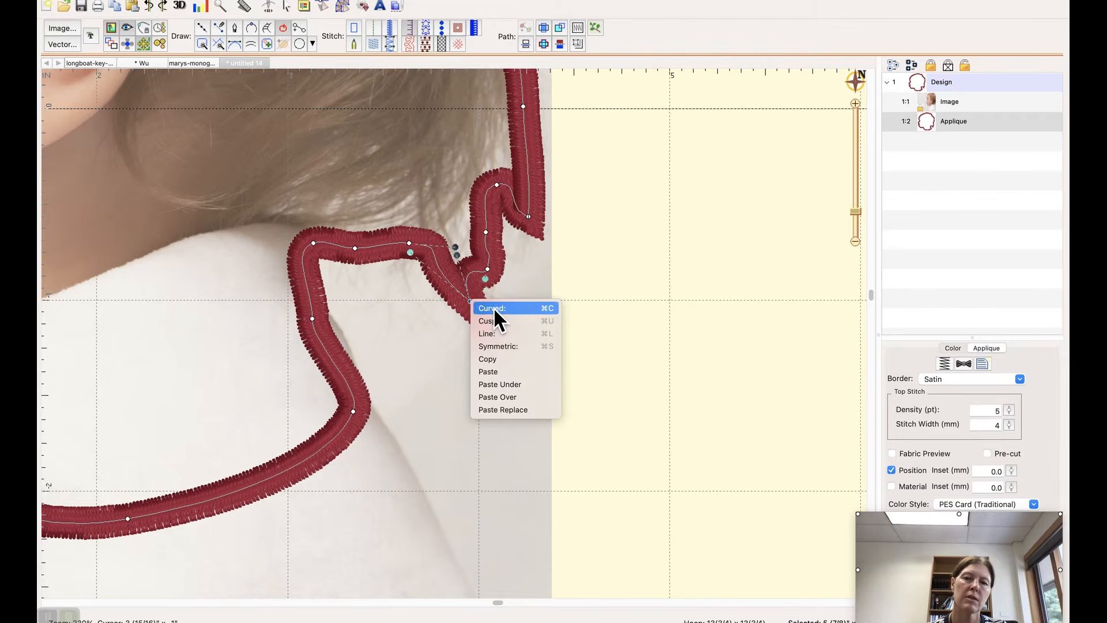
pyautogui.click(493, 308)
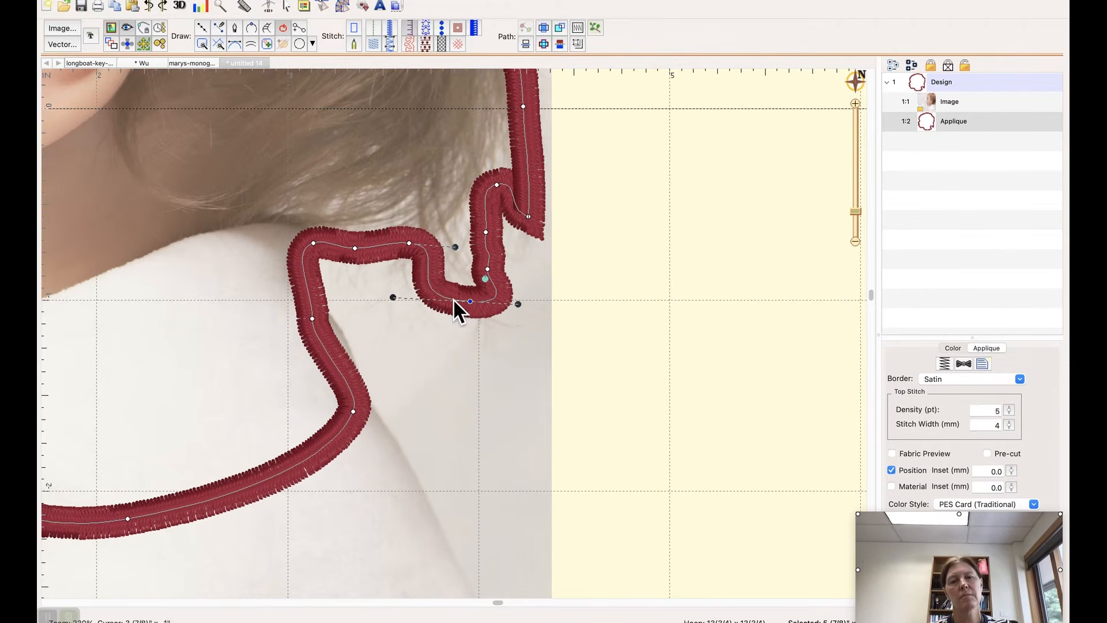
pyautogui.click(528, 216)
pyautogui.moveTo(529, 200); pyautogui.dragTo(532, 205)
# Step: Convert the lower wisp's tip back to a cusp and pull its collar-side handle up and inward
pyautogui.click(471, 302)
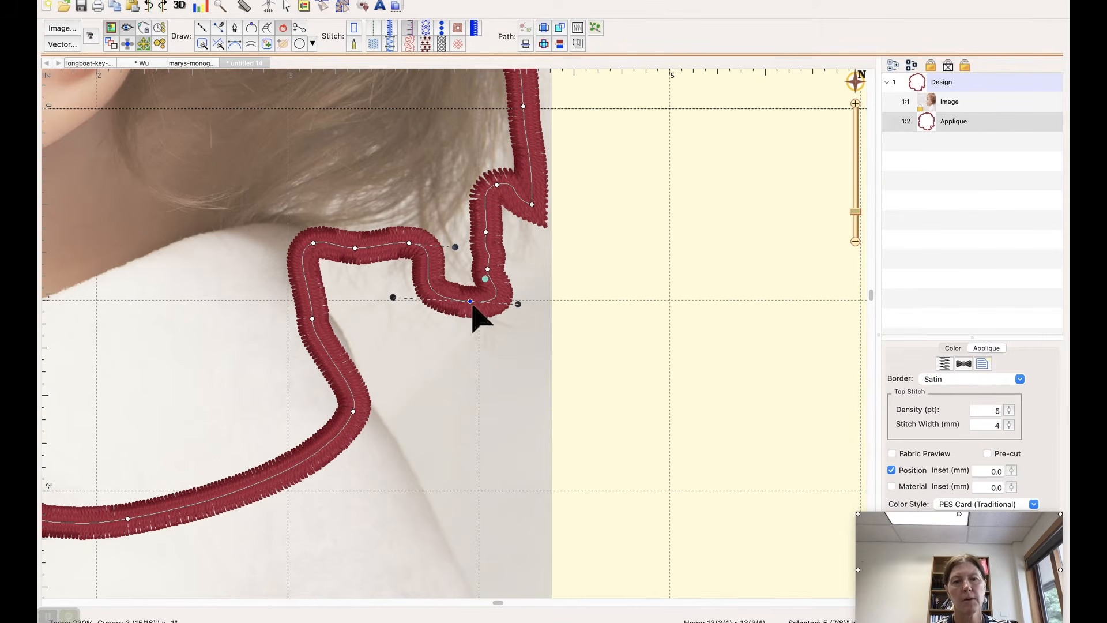
pyautogui.rightClick(470, 303)
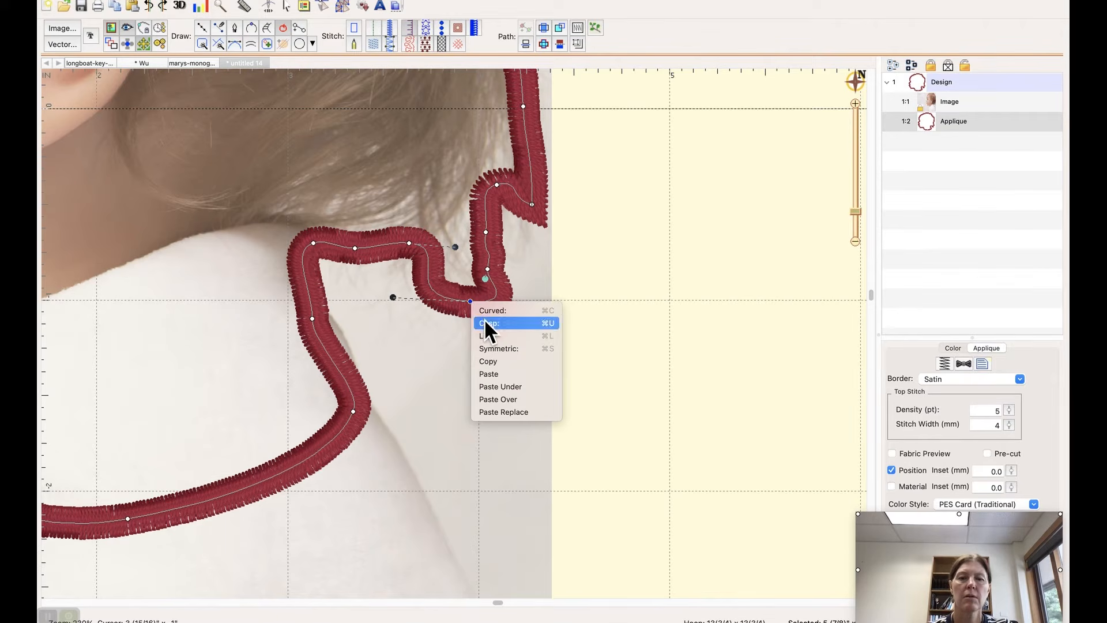
pyautogui.click(485, 323)
pyautogui.moveTo(393, 297); pyautogui.dragTo(424, 271)
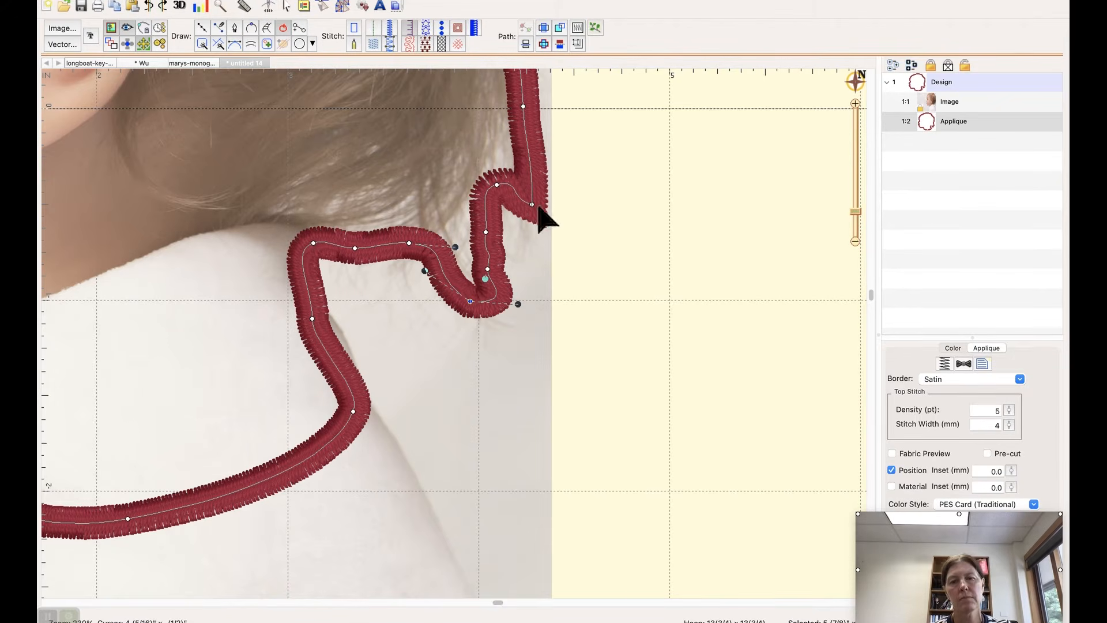
pyautogui.click(930, 131)
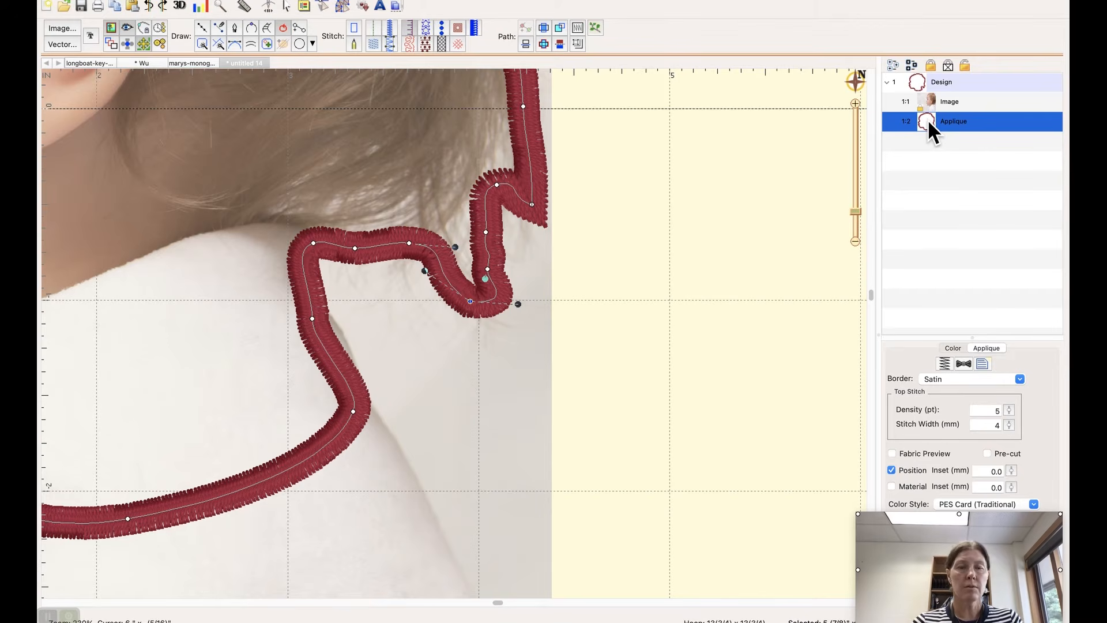
pyautogui.click(856, 241)
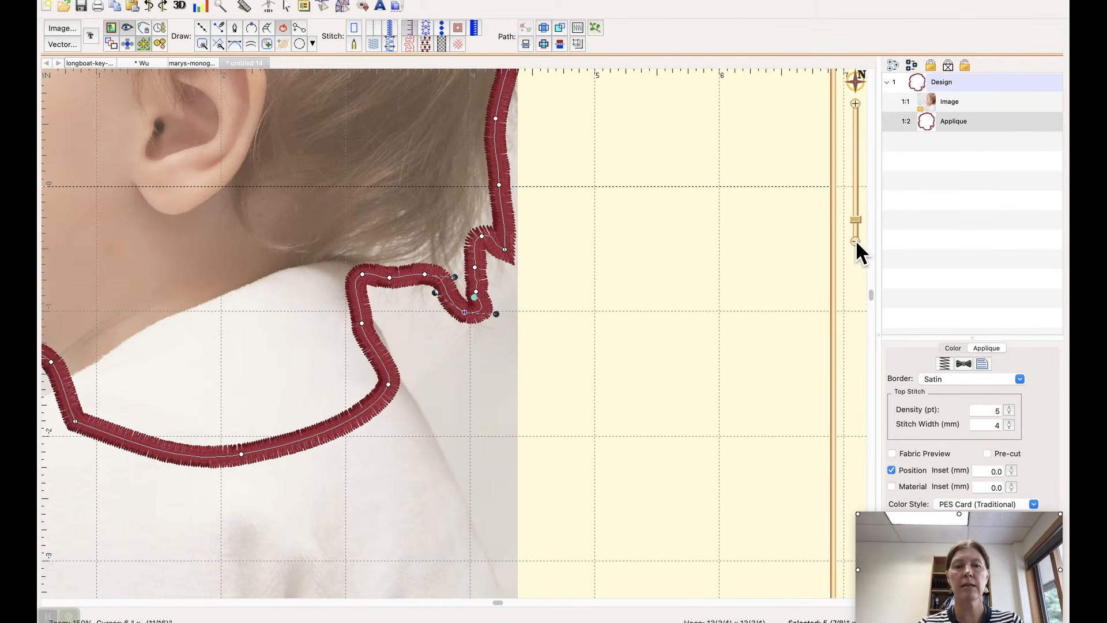
# Step: Examine the complete applique outline against the baby's profile, checking the nape and neckline points
pyautogui.click(856, 241)
pyautogui.click(856, 240)
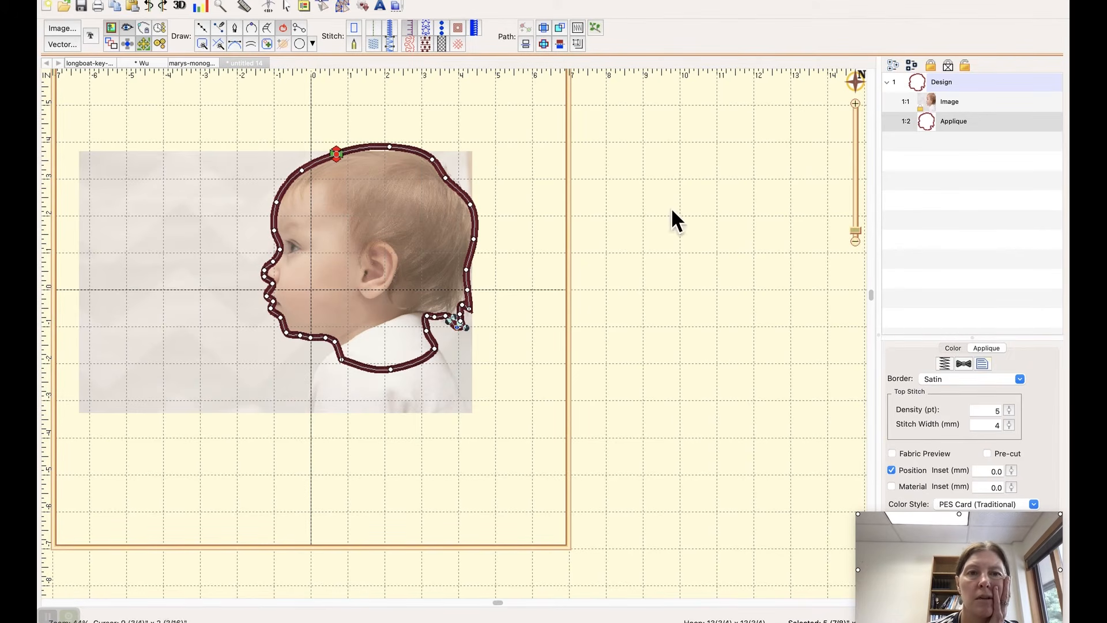
pyautogui.click(498, 303)
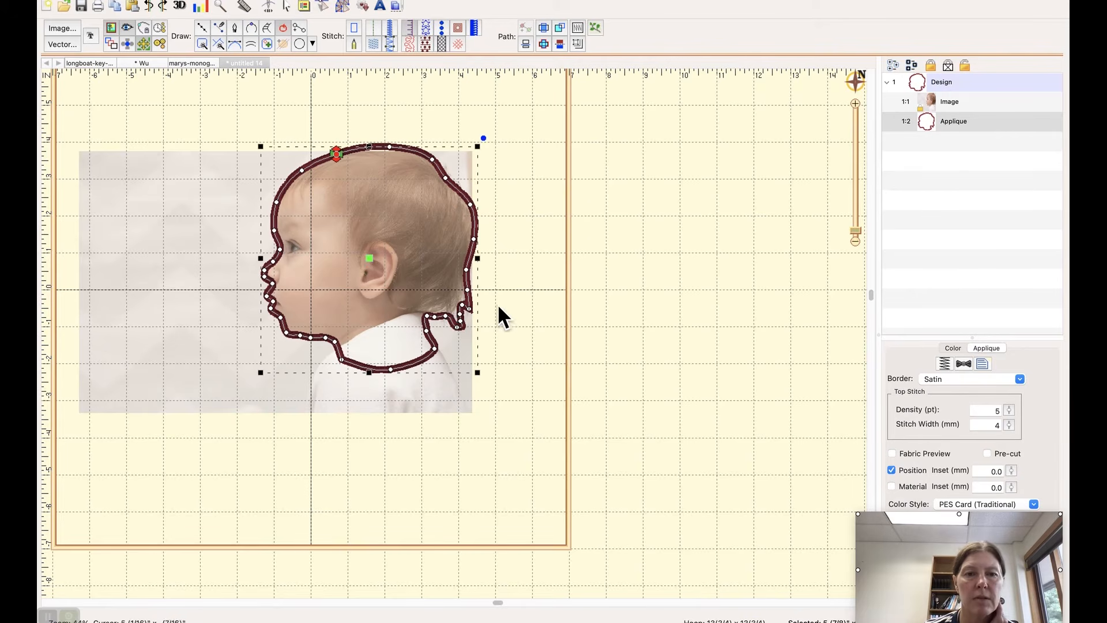
pyautogui.click(434, 347)
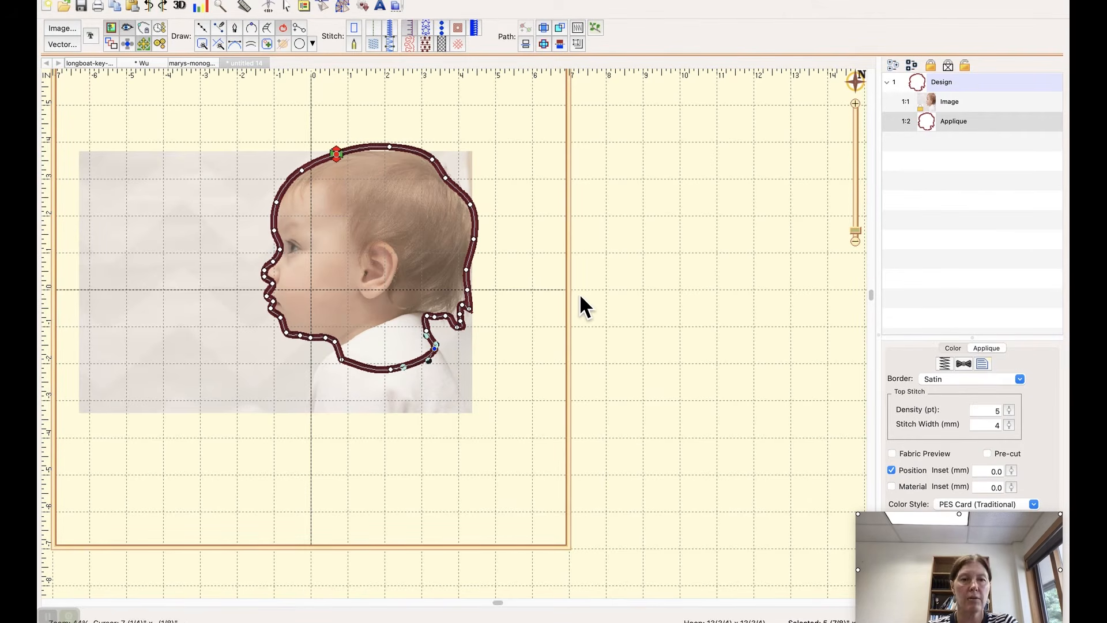
pyautogui.click(950, 96)
pyautogui.click(937, 126)
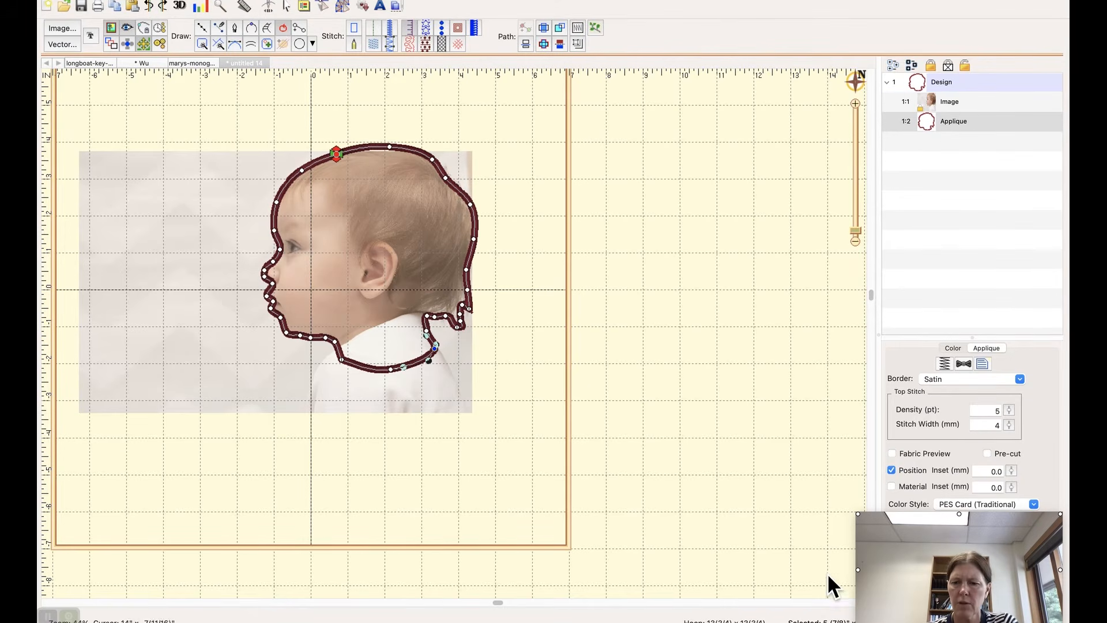
pyautogui.moveTo(971, 560)
pyautogui.mouseDown()
pyautogui.moveTo(993, 421)
pyautogui.moveTo(979, 562)
pyautogui.mouseUp()
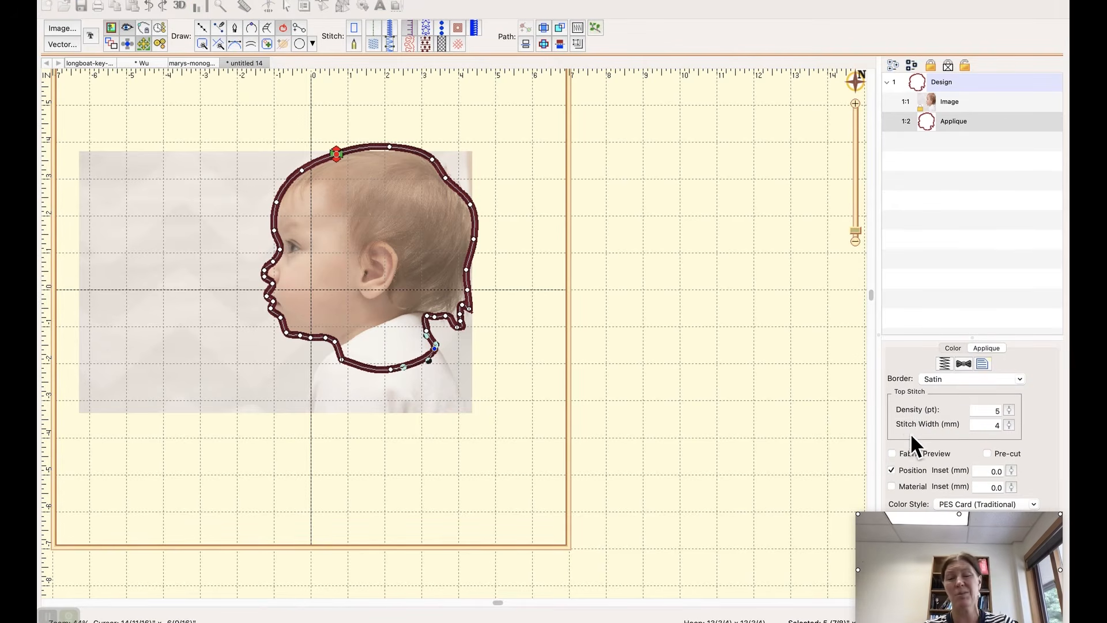
pyautogui.click(650, 189)
pyautogui.press('0')
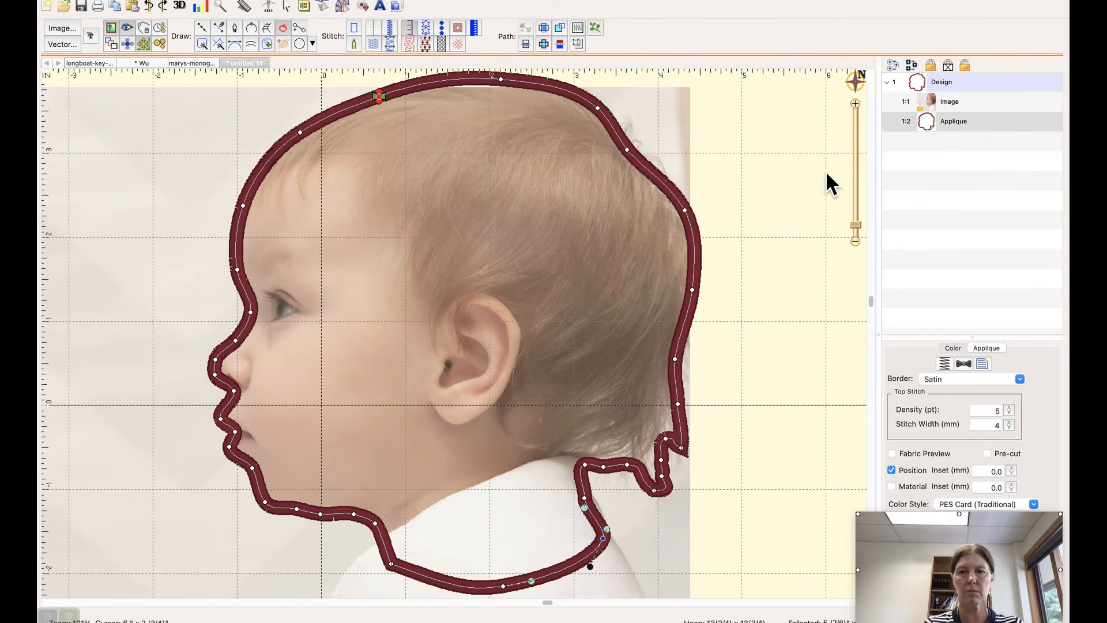
# Step: Scale the whole applique silhouette to 90% of its size in width and height
pyautogui.click(856, 241)
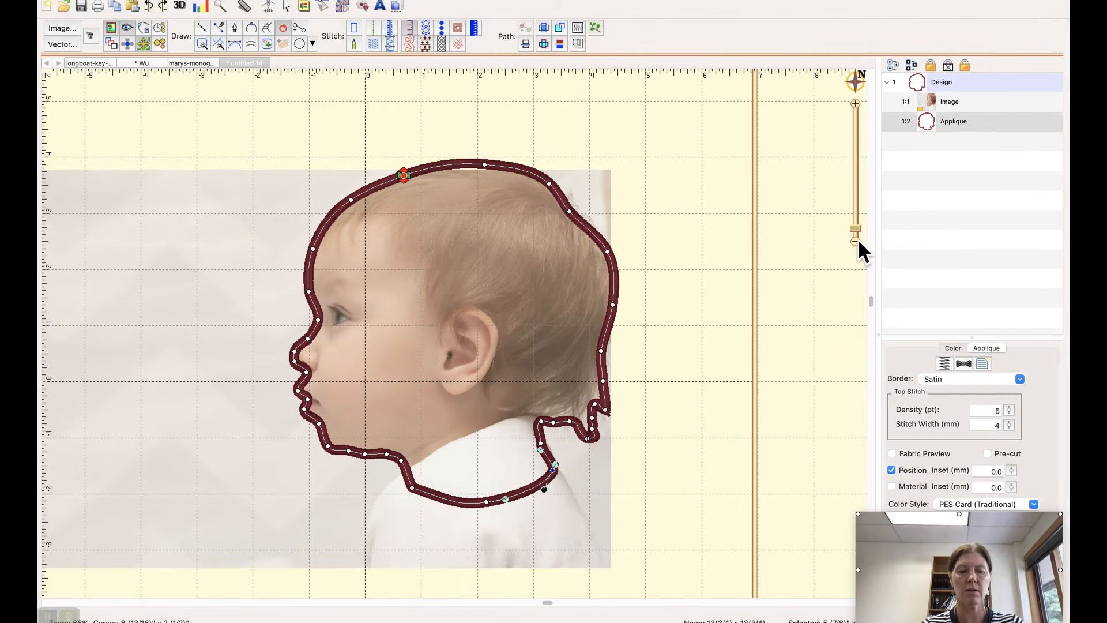
pyautogui.click(857, 241)
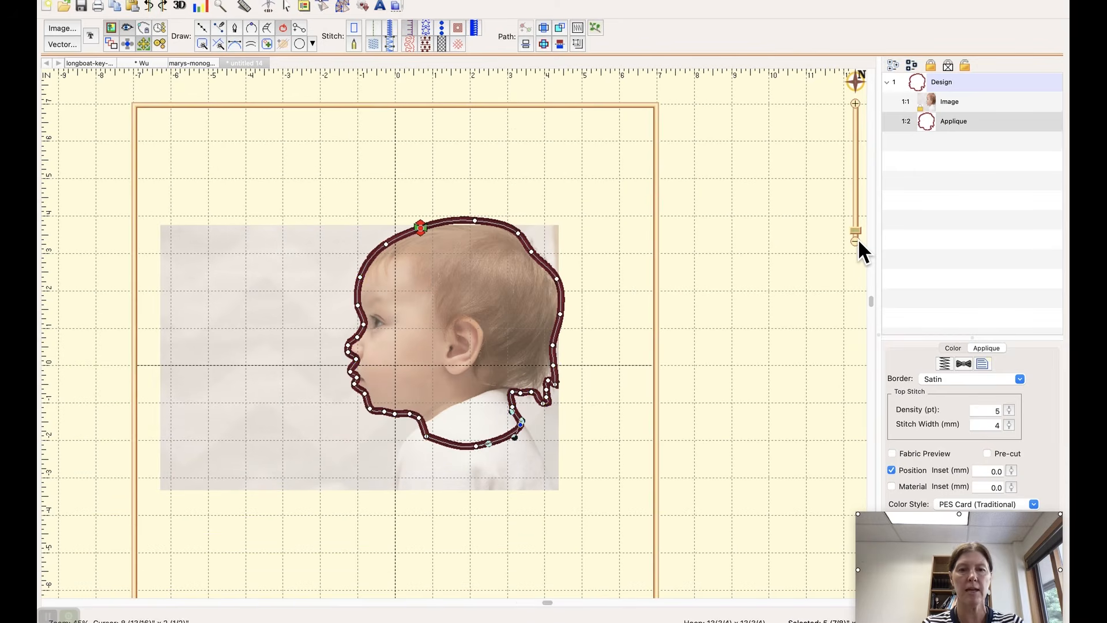
pyautogui.click(928, 99)
pyautogui.click(929, 119)
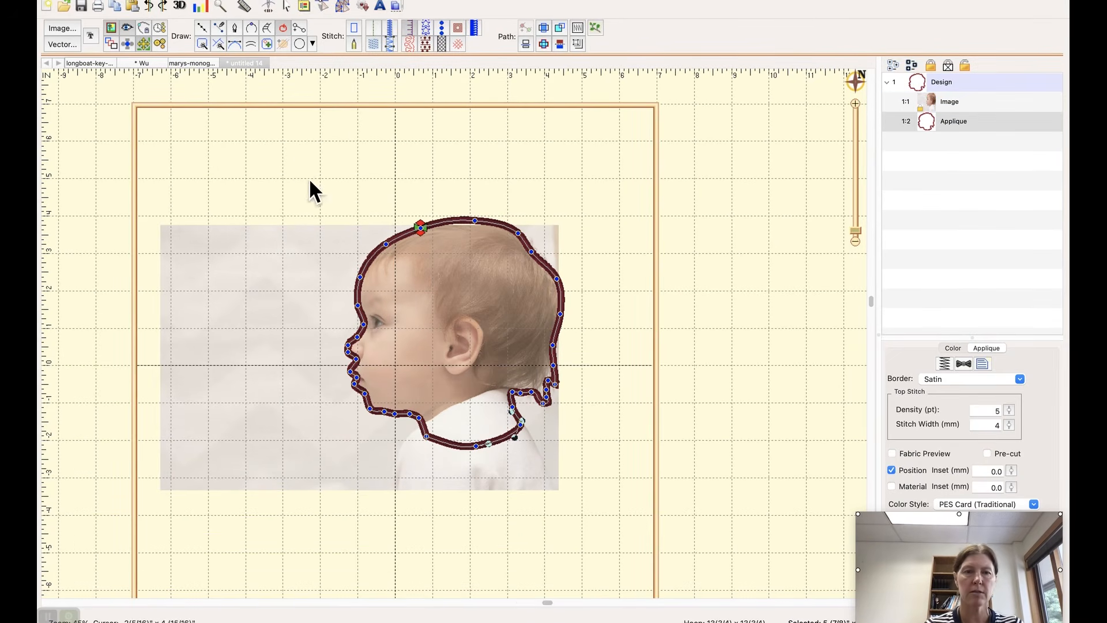
pyautogui.click(344, 6)
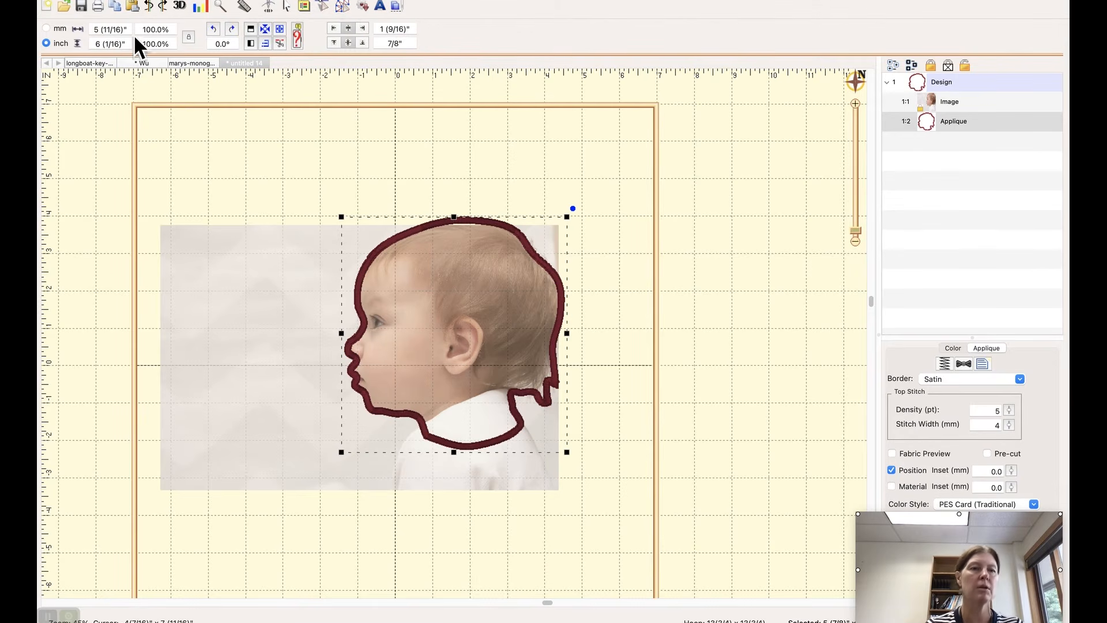
pyautogui.click(172, 44)
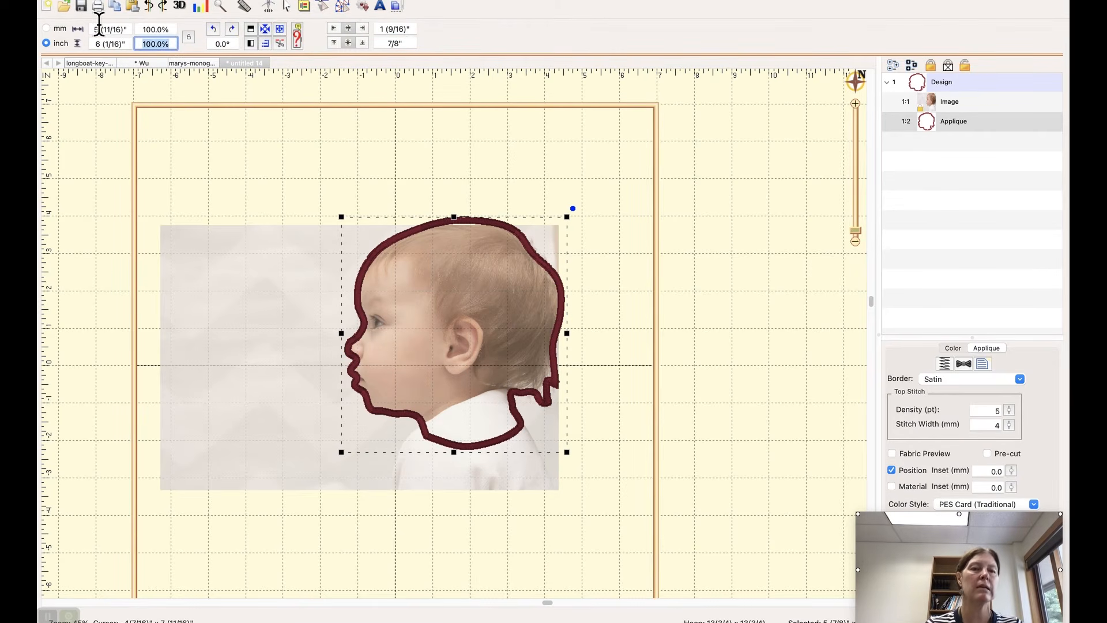
pyautogui.write('90')
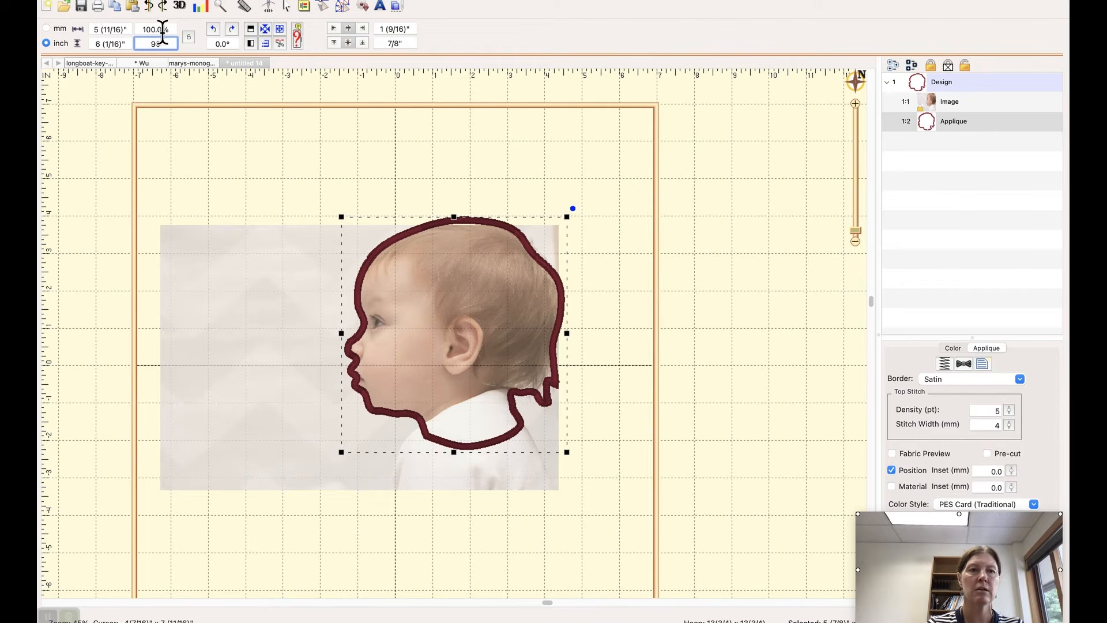
pyautogui.press('Return')
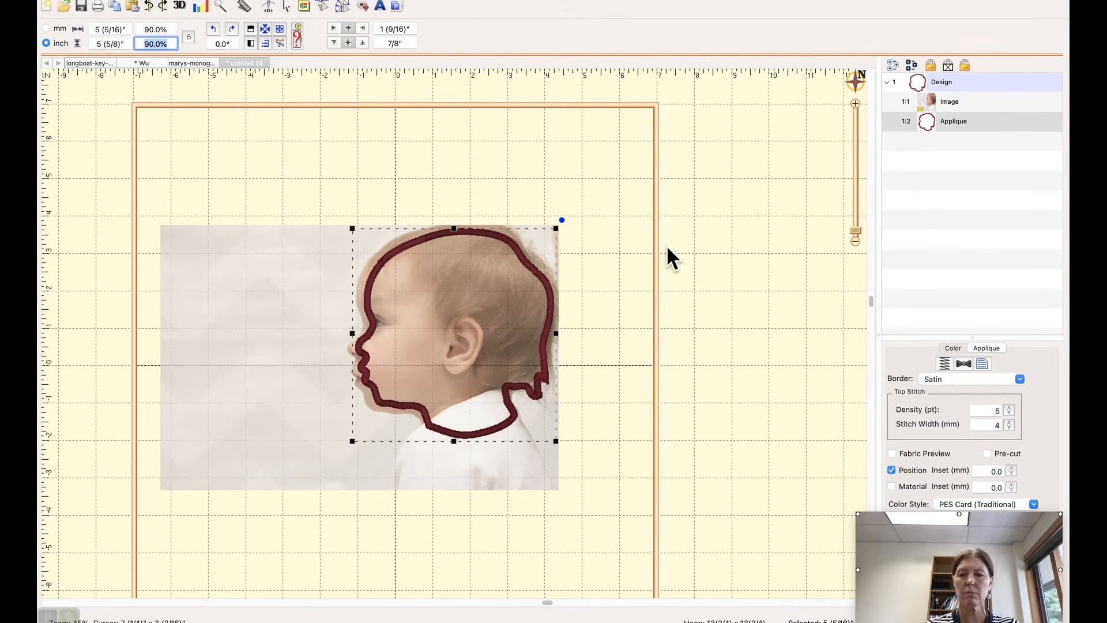
pyautogui.moveTo(926, 544); pyautogui.dragTo(921, 519)
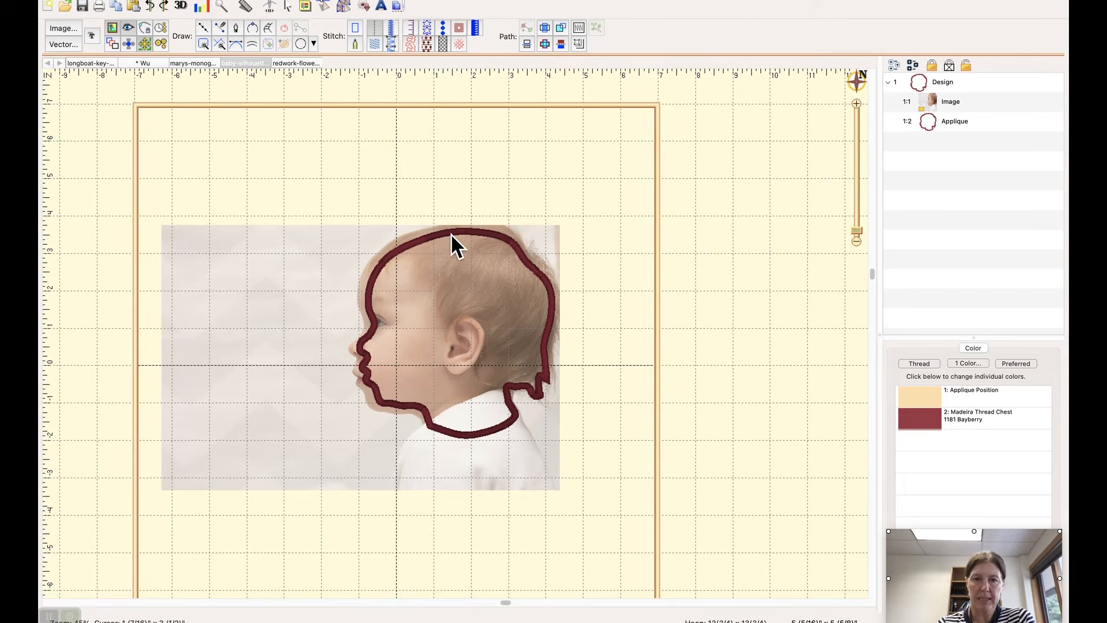
# Step: Preview the applique's stitch-out in the sewing simulation, running through the position line and the satin border
pyautogui.click(933, 125)
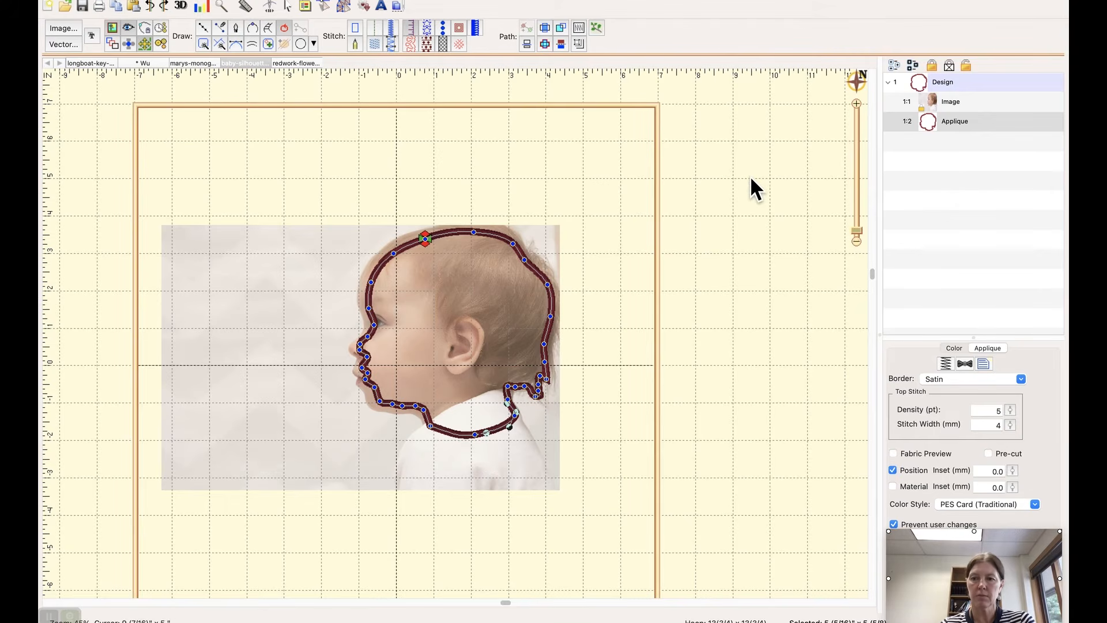
pyautogui.click(925, 125)
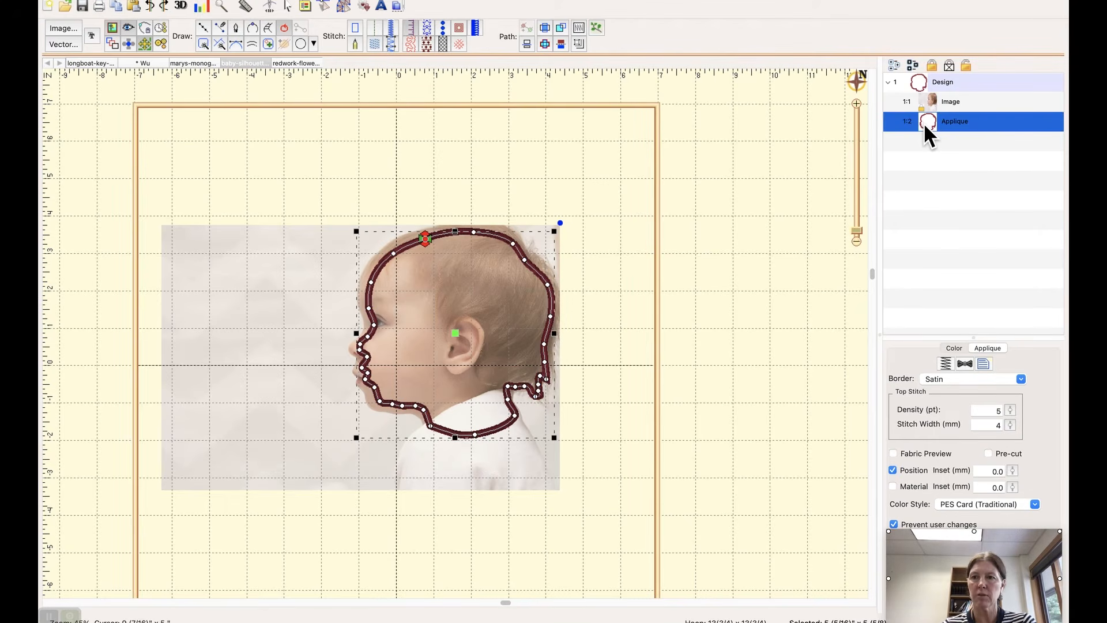
pyautogui.click(270, 6)
pyautogui.moveTo(207, 24); pyautogui.dragTo(290, 30)
pyautogui.click(181, 26)
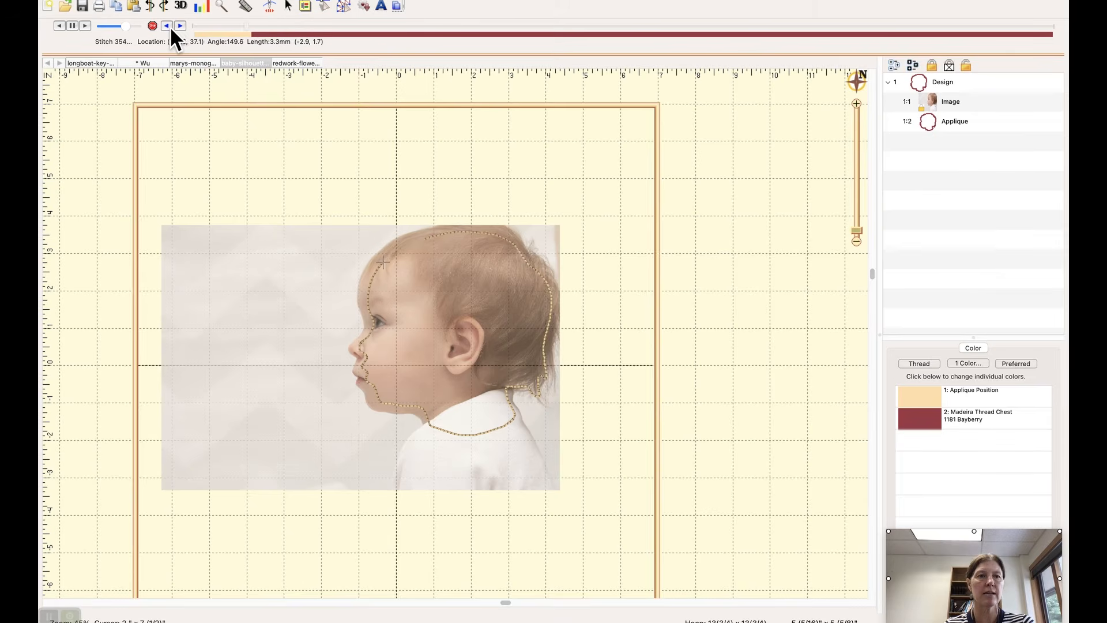
pyautogui.click(344, 6)
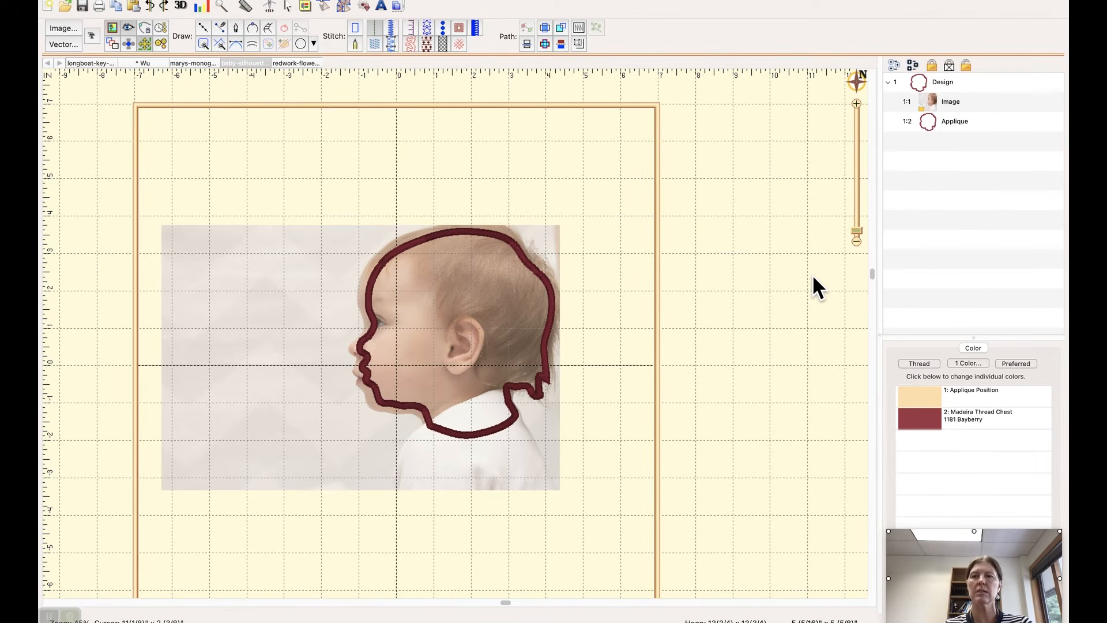
# Step: Enable the Material stitch line for the applique and preview the stitching sequence in the sewing simulation
pyautogui.click(935, 123)
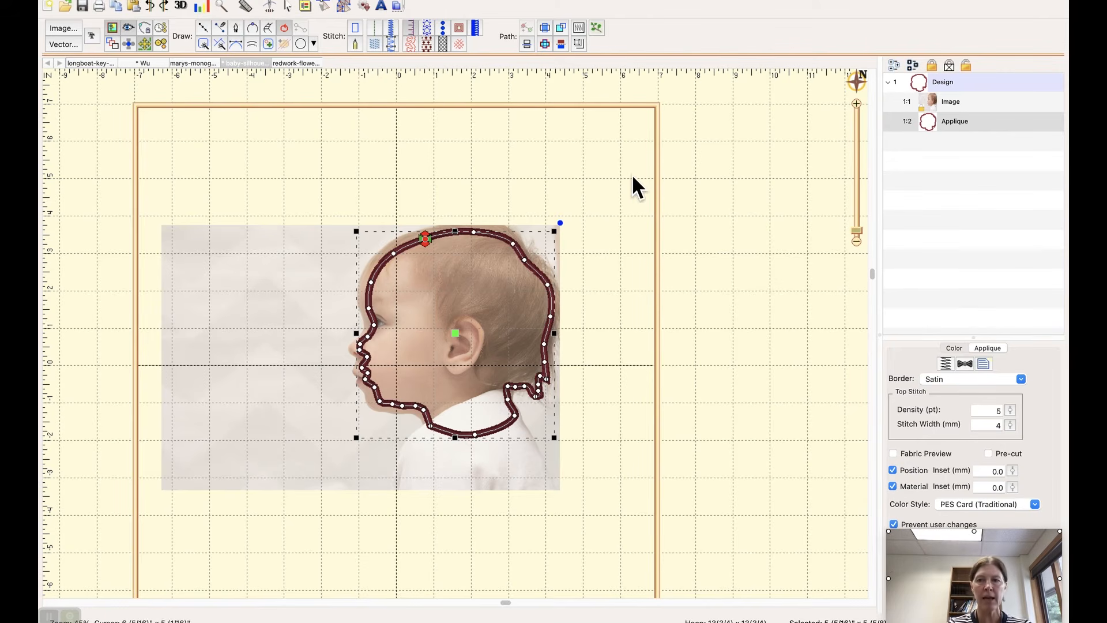
pyautogui.click(270, 7)
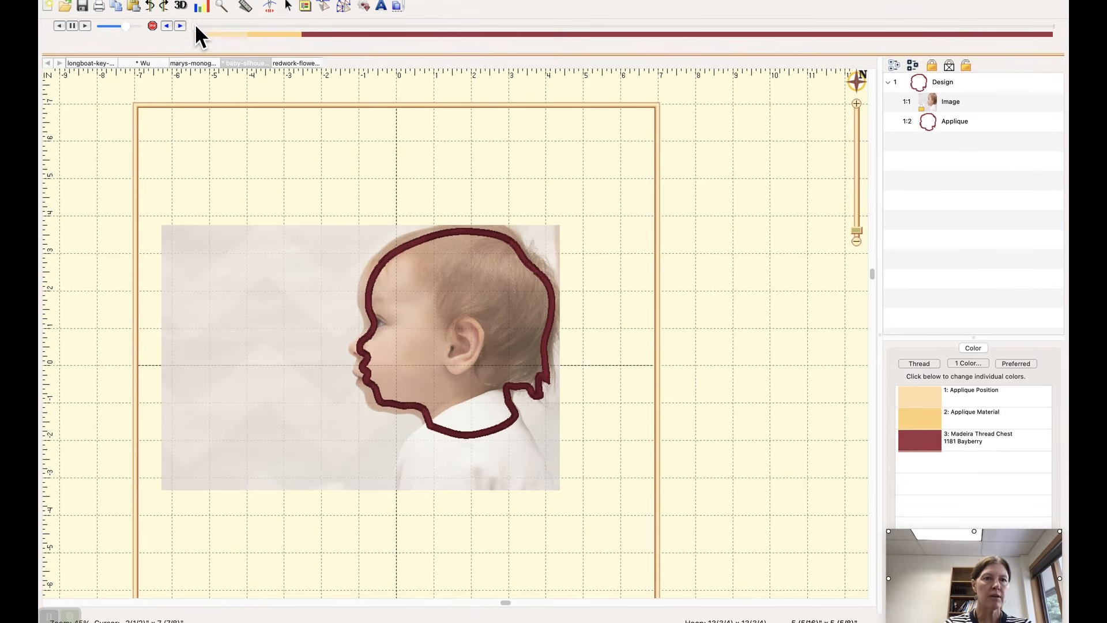
pyautogui.moveTo(193, 23); pyautogui.dragTo(403, 36)
pyautogui.moveTo(329, 29); pyautogui.dragTo(133, 15)
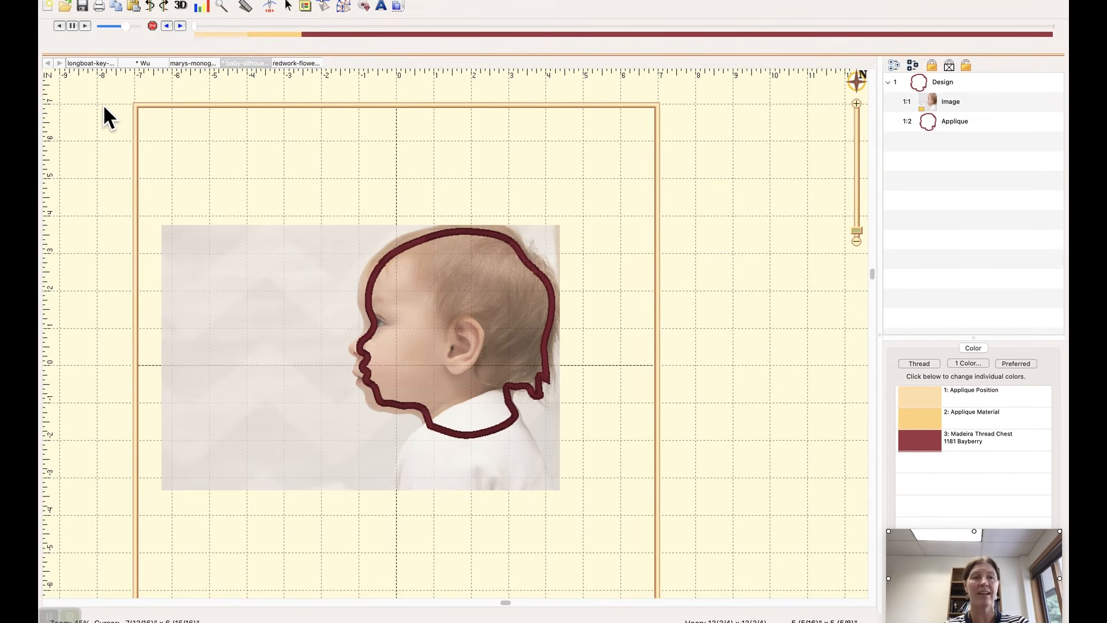
# Step: Open the file commands for the baby-silhouette-applique design
pyautogui.click(137, 7)
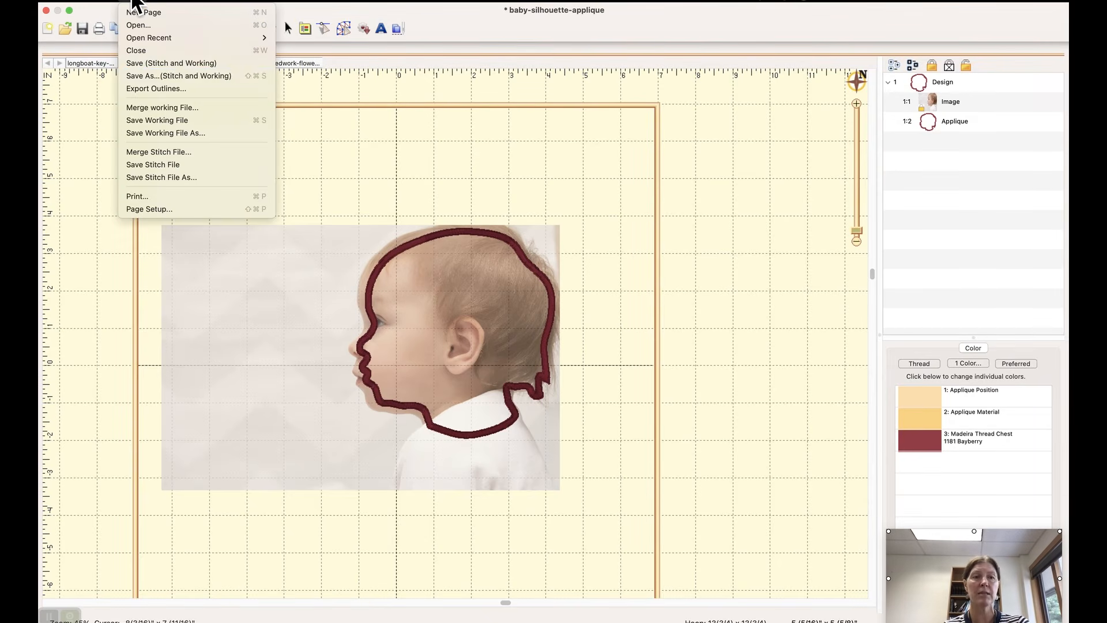